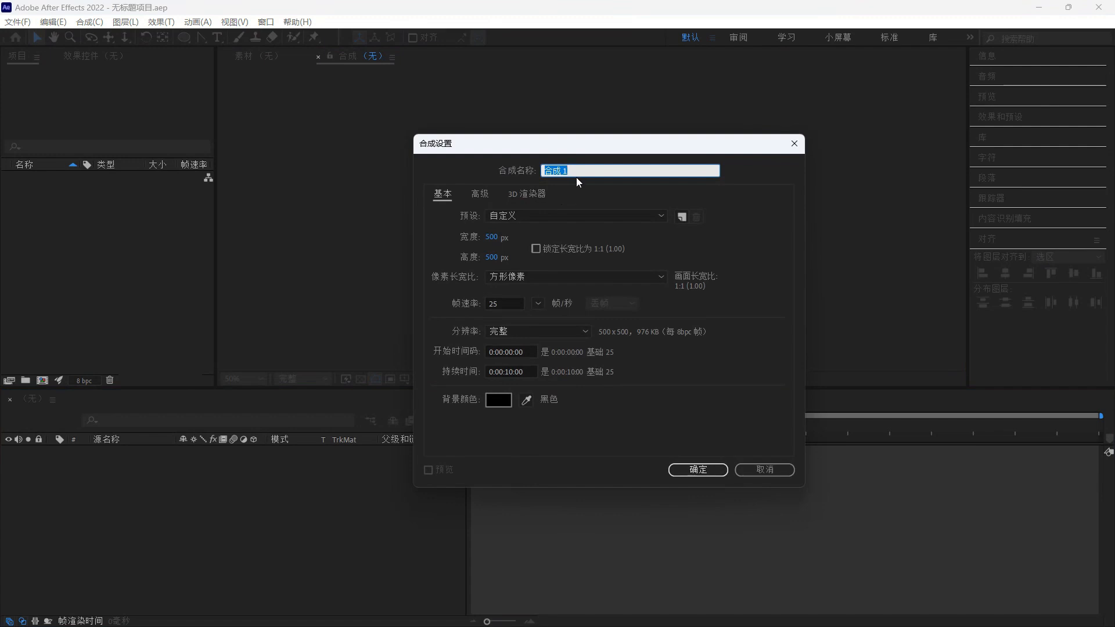
# - Create a 1920 x 1080 px composition named 主合成
pyautogui.press('Tab')
pyautogui.write('1920')
pyautogui.press('Tab')
pyautogui.write('1080')
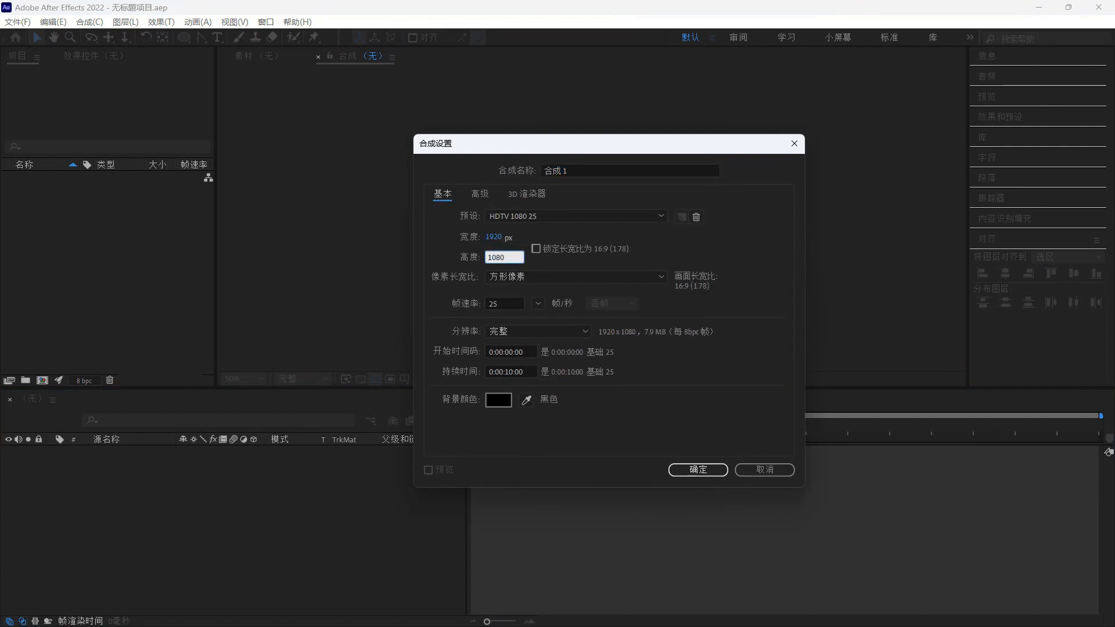
pyautogui.click(614, 170)
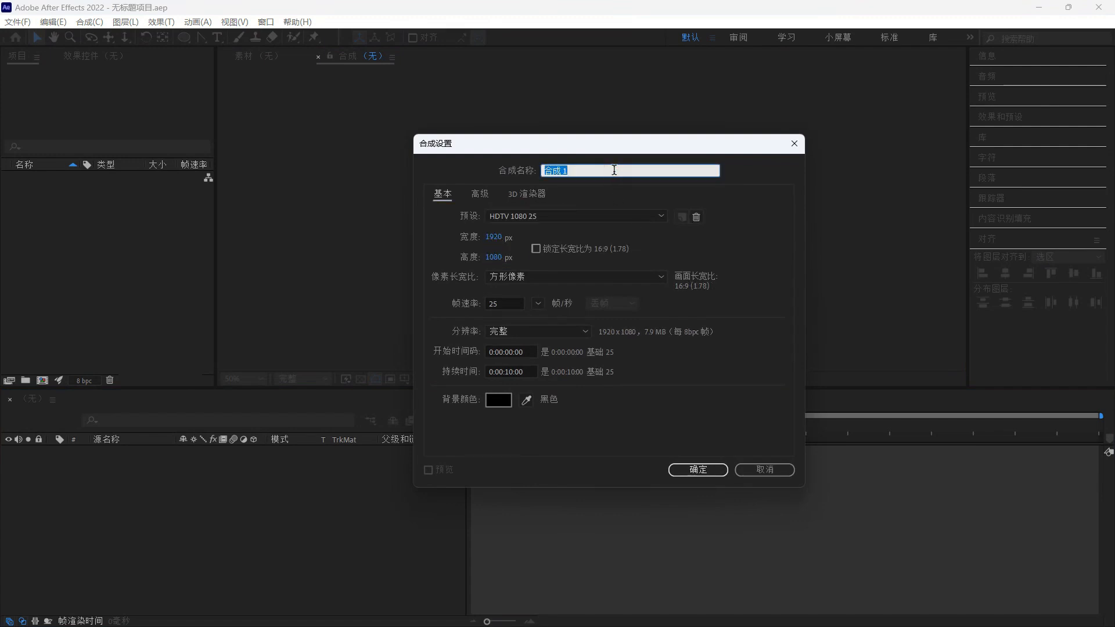
pyautogui.write('主合成')
pyautogui.press('Return')
# - Import the world map JPEG from the 世界地图 folder and add it as a layer to the 主合成 composition
pyautogui.hotkey('ctrl', 'i')
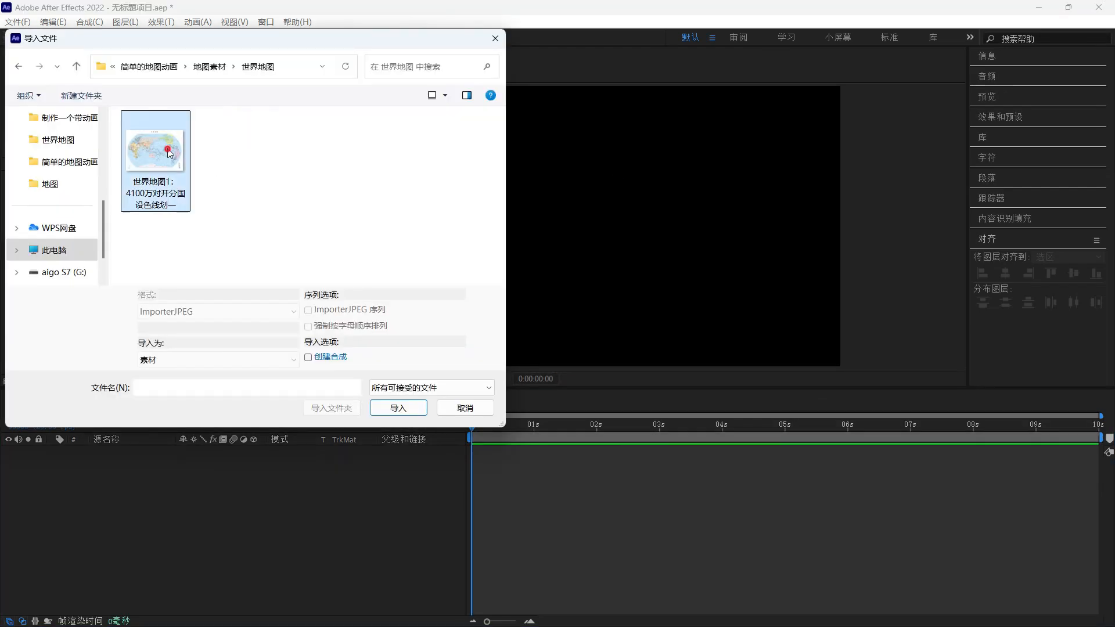
pyautogui.doubleClick(167, 174)
pyautogui.moveTo(60, 177); pyautogui.dragTo(124, 479)
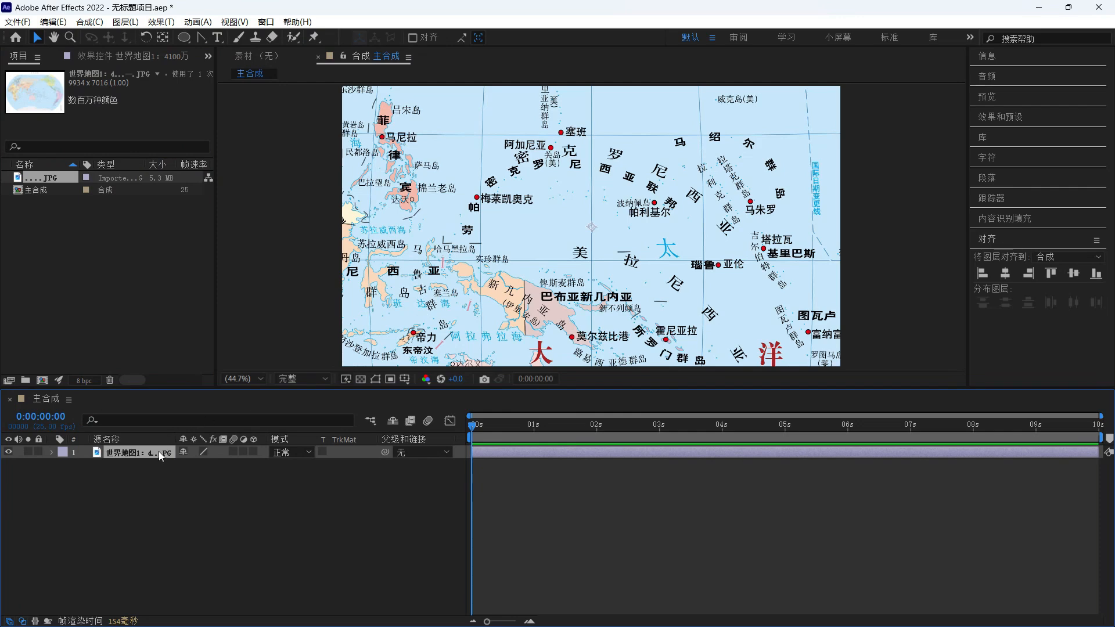
# - Scale the map layer to 50% and reposition it so China and its neighbouring countries fill the frame
pyautogui.press('s')
pyautogui.click(197, 466)
pyautogui.write('5')
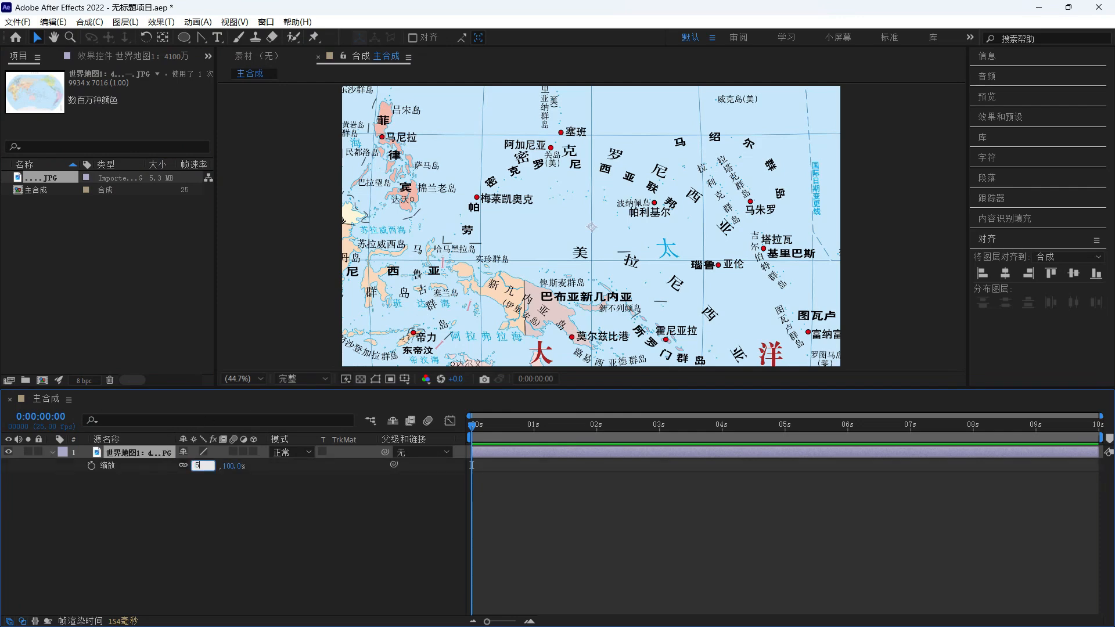
pyautogui.write('0')
pyautogui.click(237, 511)
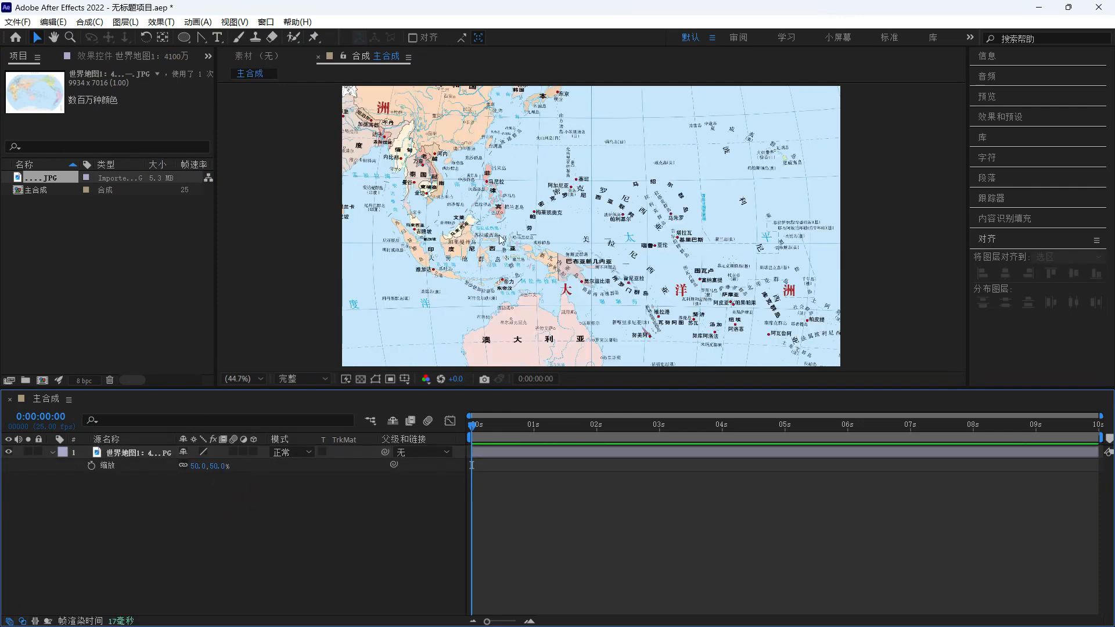
pyautogui.moveTo(501, 238); pyautogui.dragTo(667, 335)
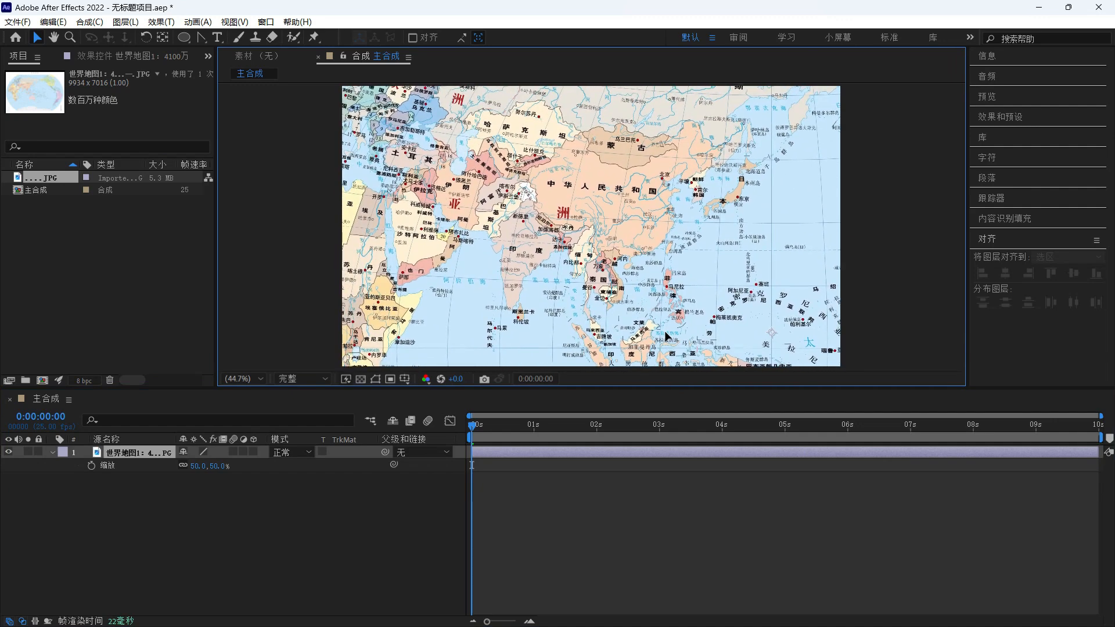
# - Make the world map layer a 3D layer and collapse its properties
pyautogui.click(254, 451)
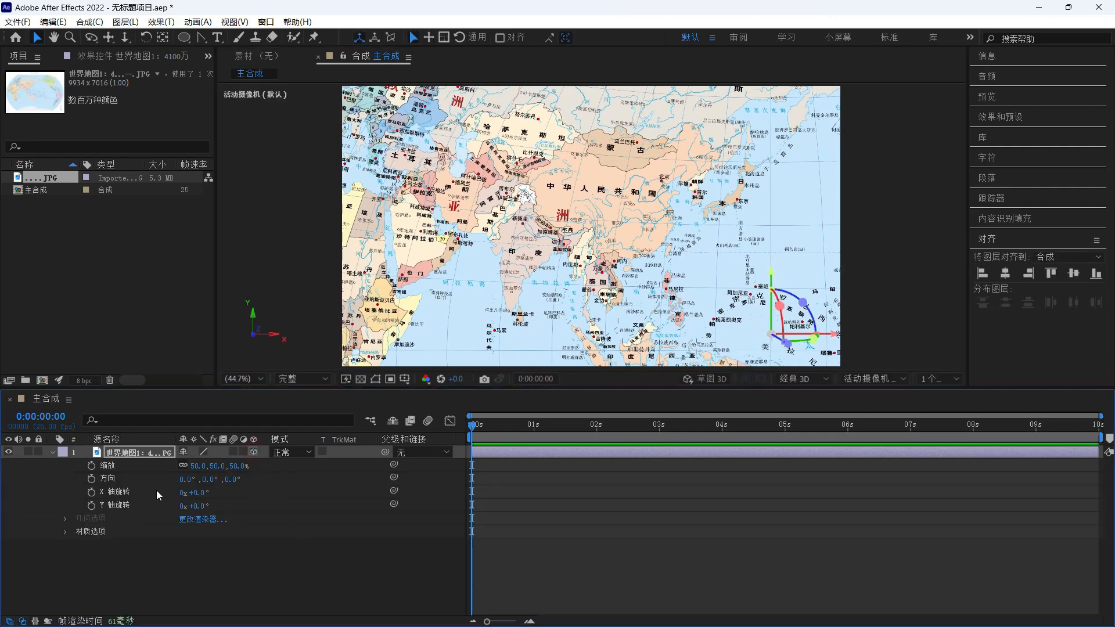
pyautogui.click(53, 453)
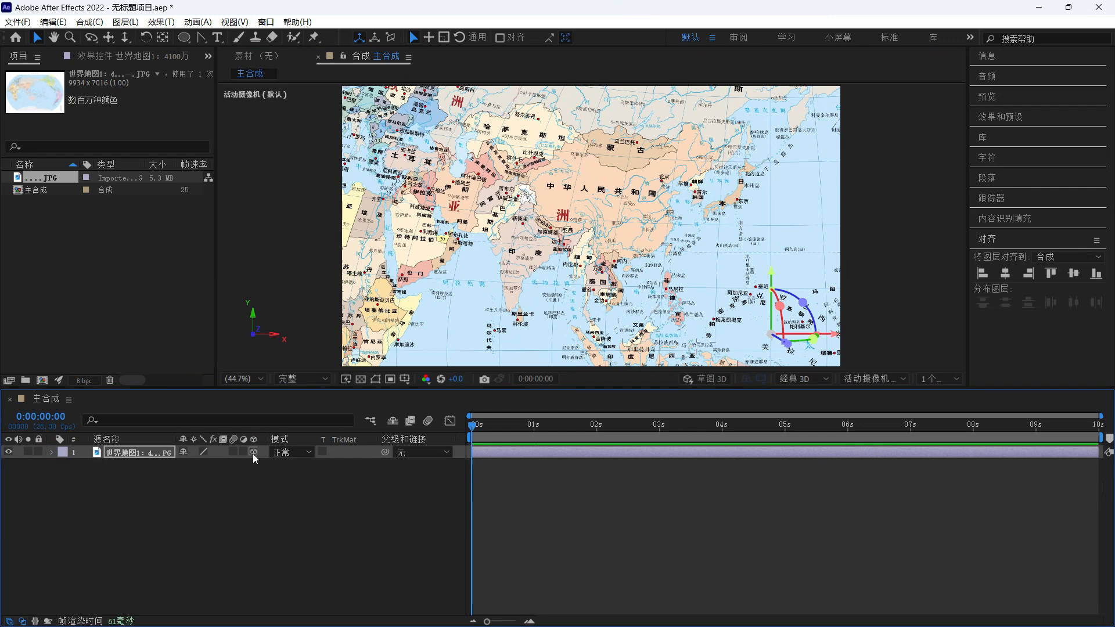
pyautogui.click(246, 506)
# - Draw a straight route with the Pen tool from 上海 to 乌鲁木齐 on a new shape layer
pyautogui.click(201, 37)
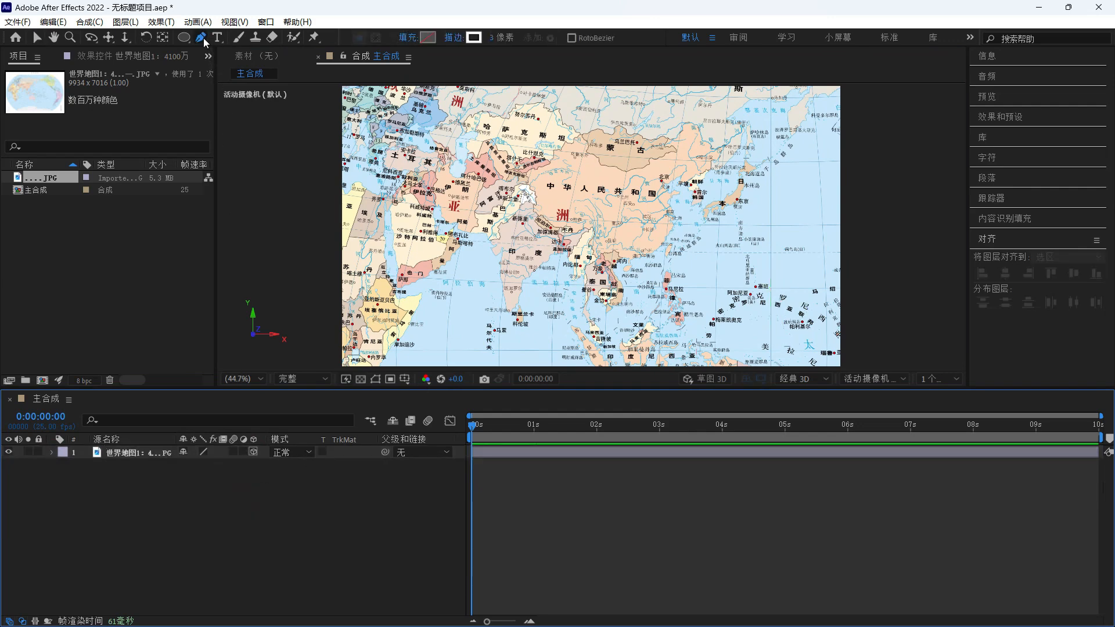
pyautogui.press('h')
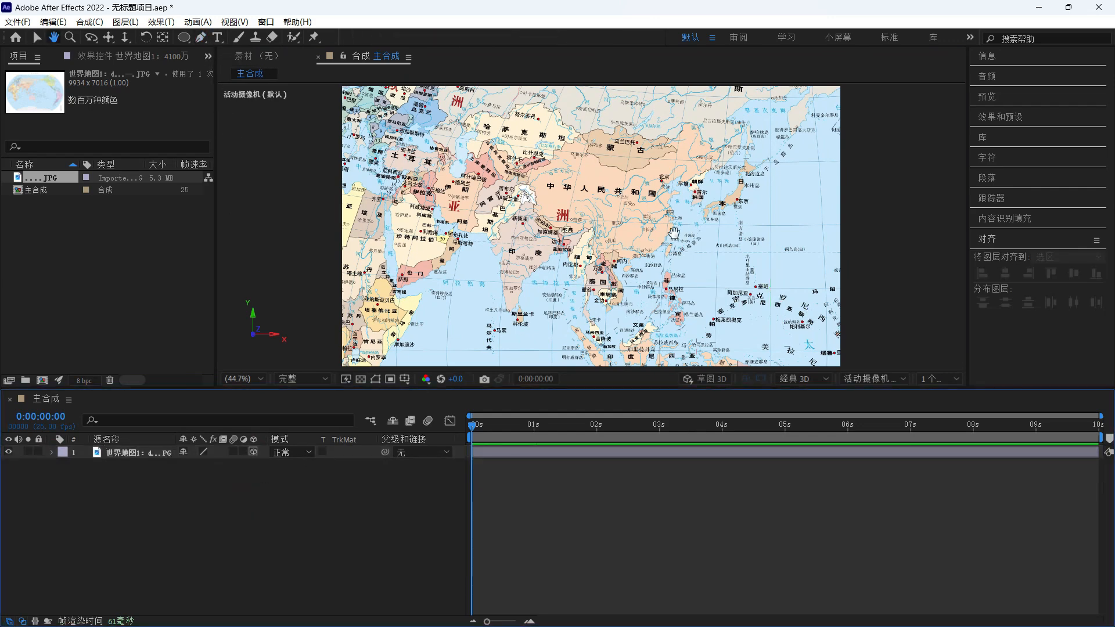
pyautogui.scroll(4, 674, 232)
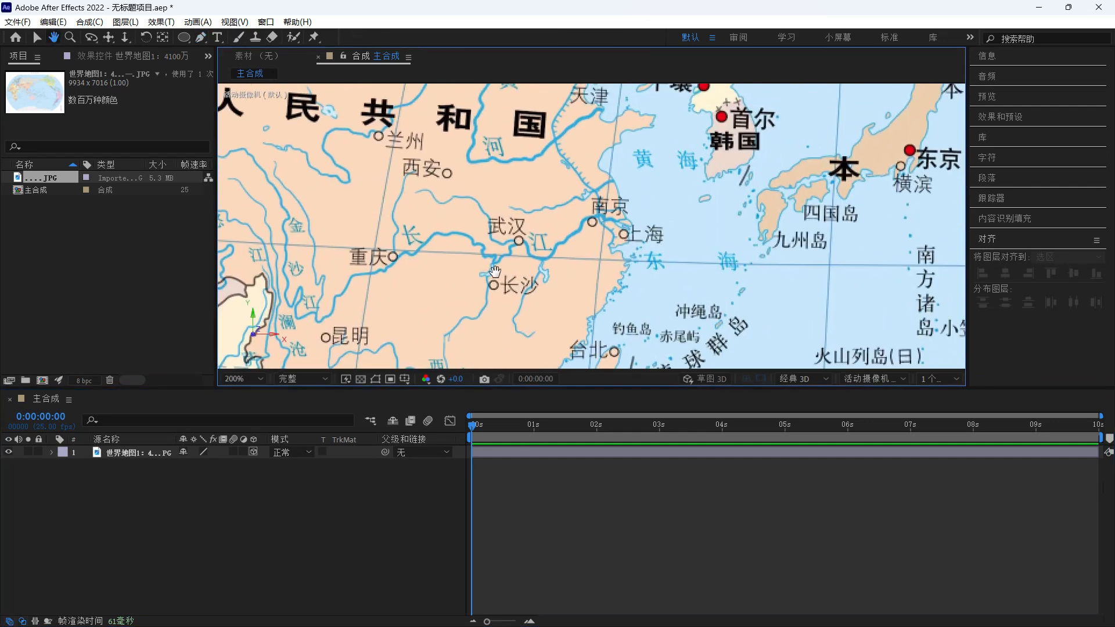
pyautogui.press('g')
pyautogui.click(625, 234)
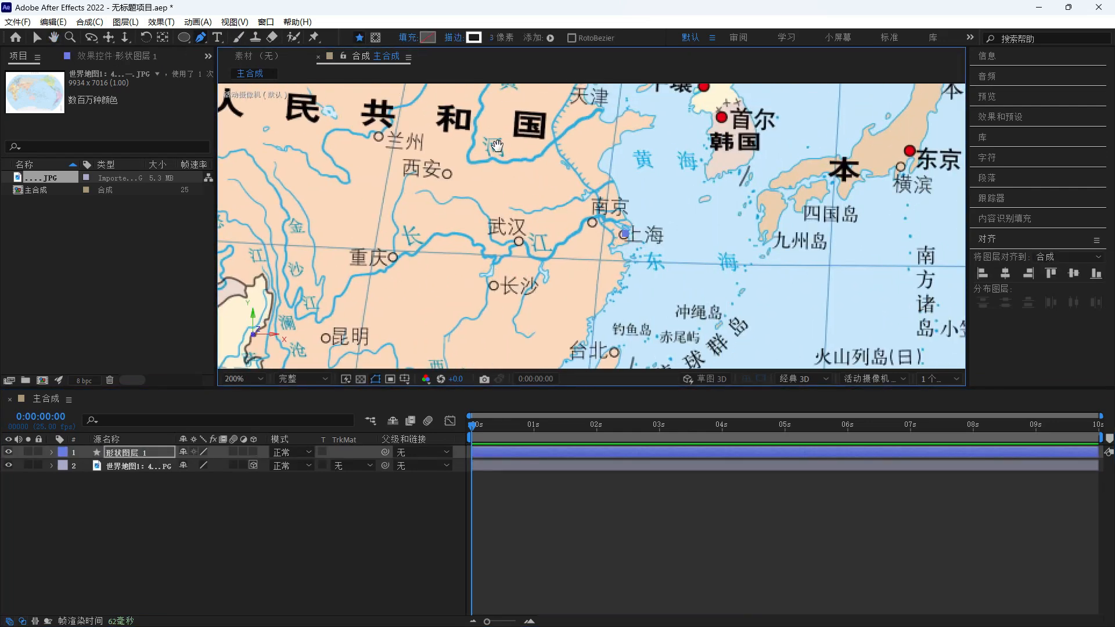
pyautogui.moveTo(497, 145); pyautogui.dragTo(700, 258)
pyautogui.moveTo(503, 186); pyautogui.dragTo(627, 269)
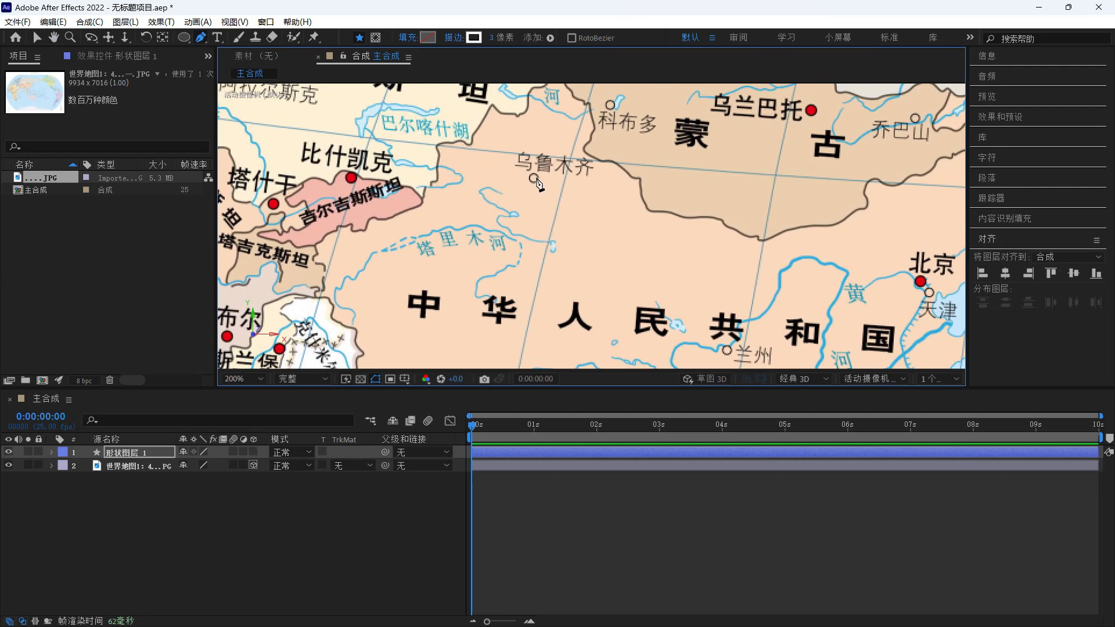
pyautogui.moveTo(534, 178); pyautogui.dragTo(399, 220)
# - Bend the route into an arc by converting its 上海 vertex to a curve with the Convert Vertex tool
pyautogui.click(201, 37)
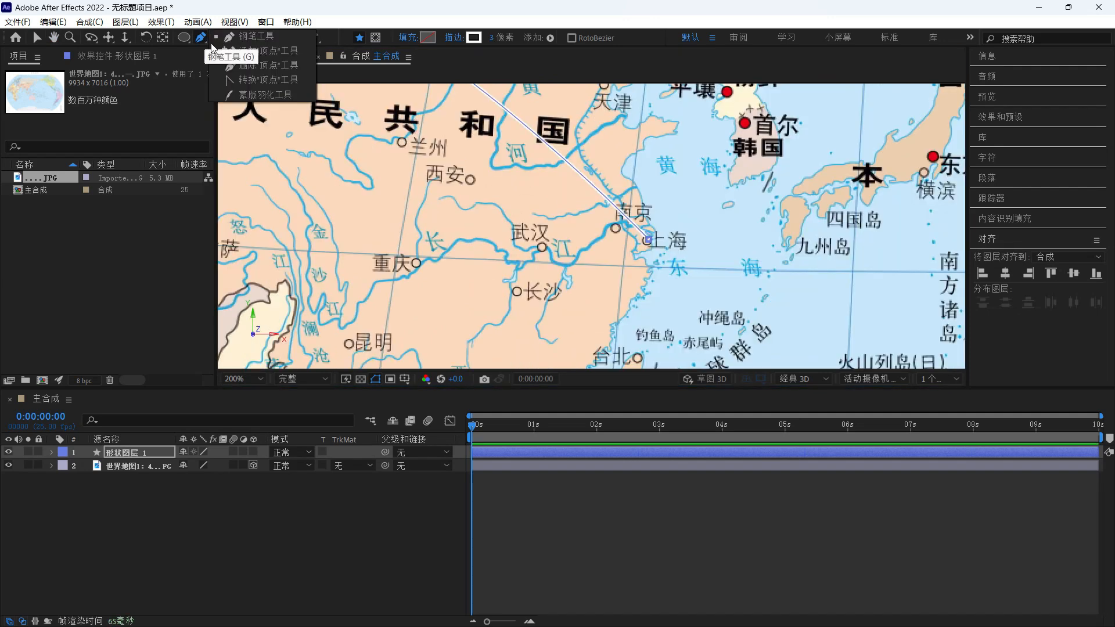
pyautogui.click(244, 82)
pyautogui.moveTo(649, 241); pyautogui.dragTo(719, 277)
pyautogui.scroll(-1, 668, 279)
pyautogui.click(291, 525)
# - Add Trim Paths (修剪路径) to the route shape layer and expand its properties
pyautogui.click(52, 453)
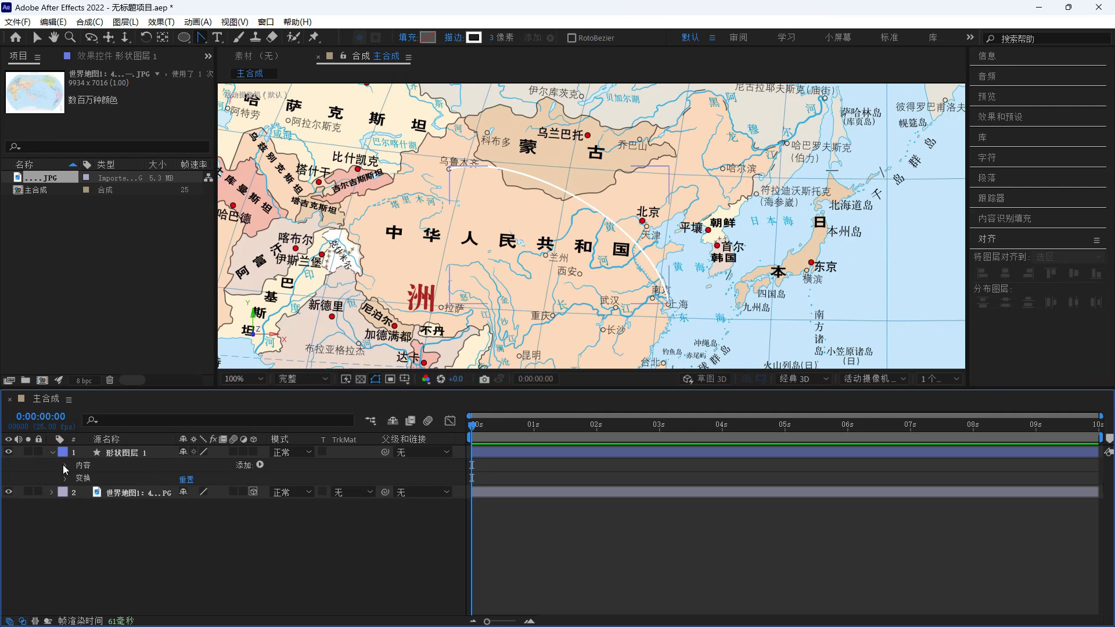
pyautogui.click(260, 464)
pyautogui.click(286, 389)
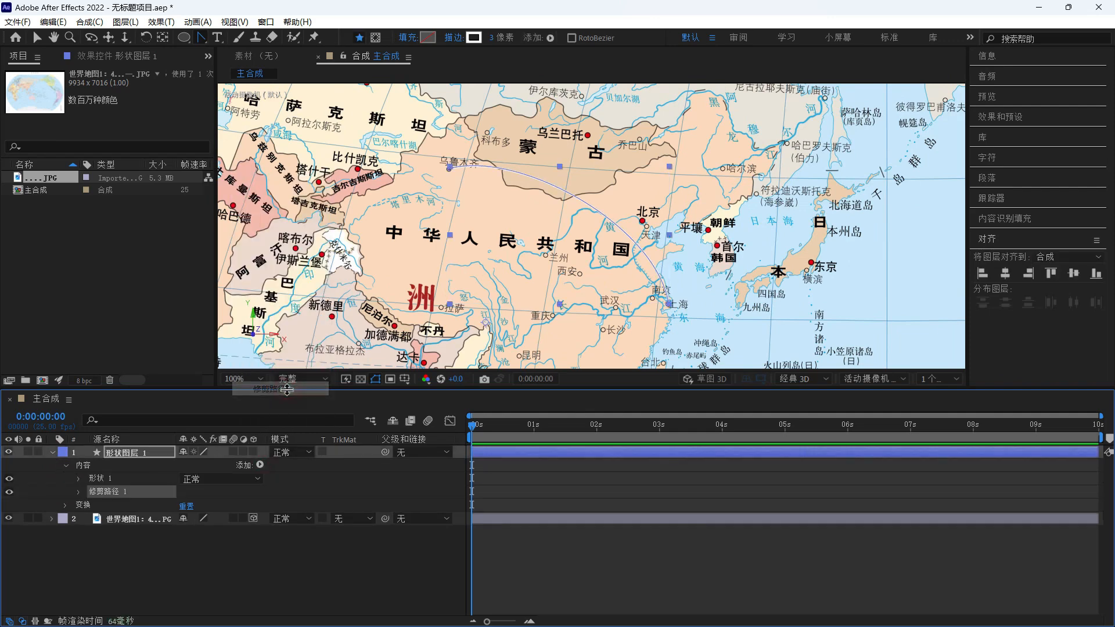
pyautogui.click(79, 492)
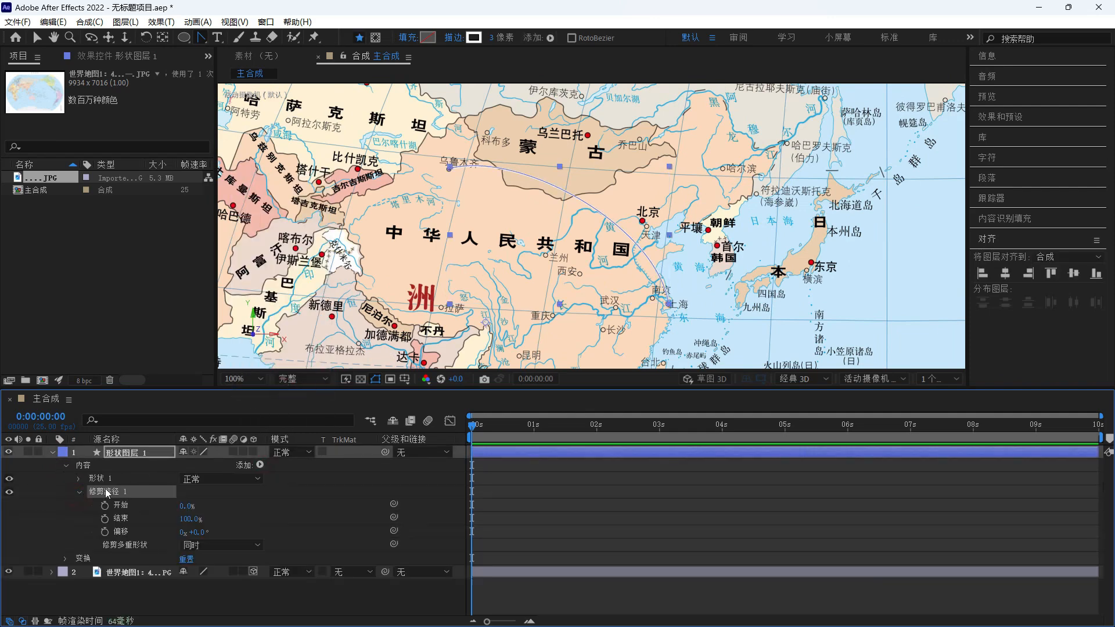
# - Keyframe the Trim Paths End (结束) value from 0% at 0:00:00:00 to 100% at 0:00:06:00
pyautogui.click(105, 518)
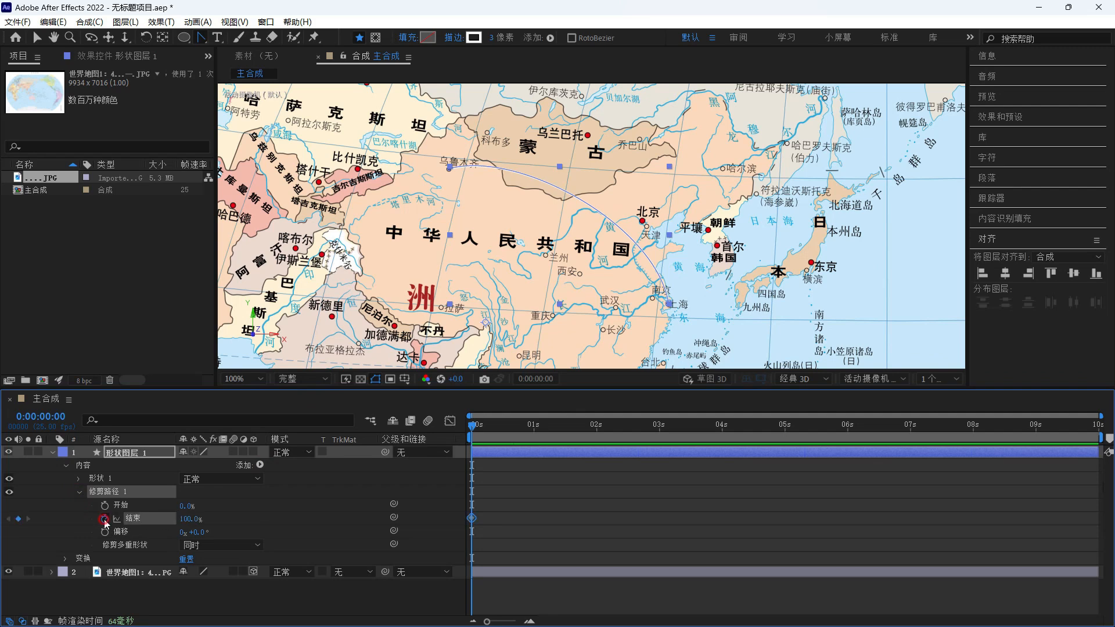
pyautogui.write('0')
pyautogui.press('Return')
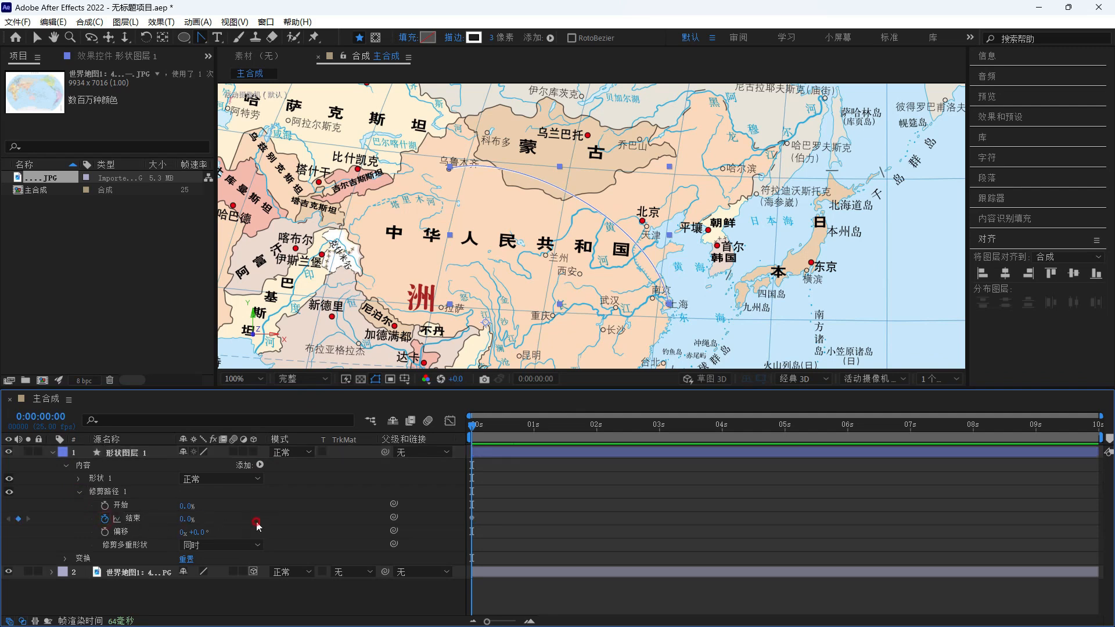
pyautogui.click(528, 380)
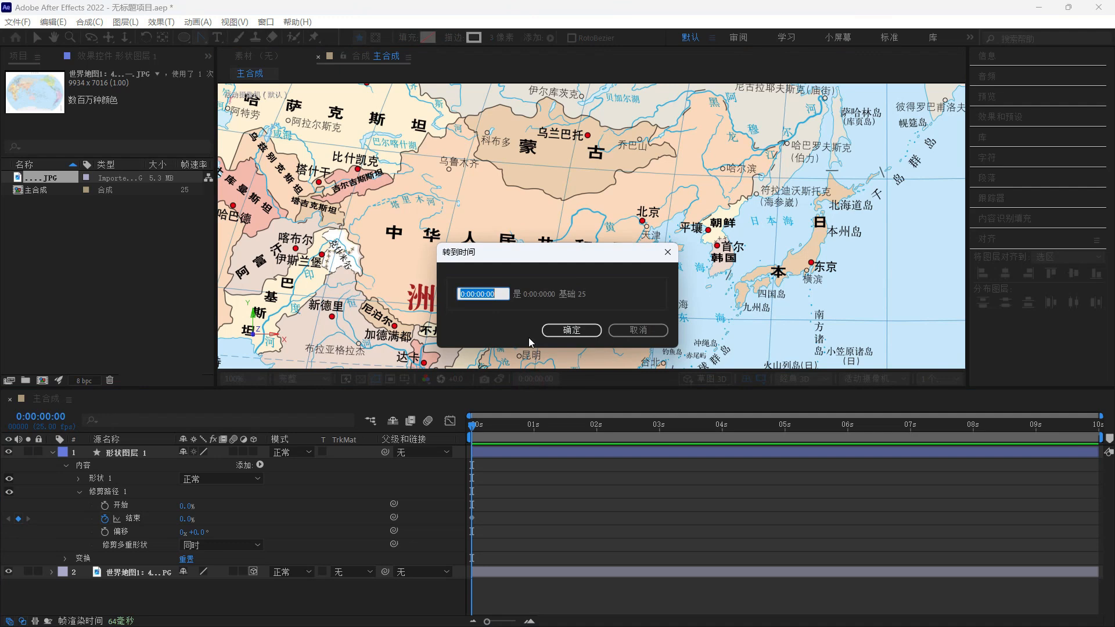
pyautogui.write('600')
pyautogui.click(560, 334)
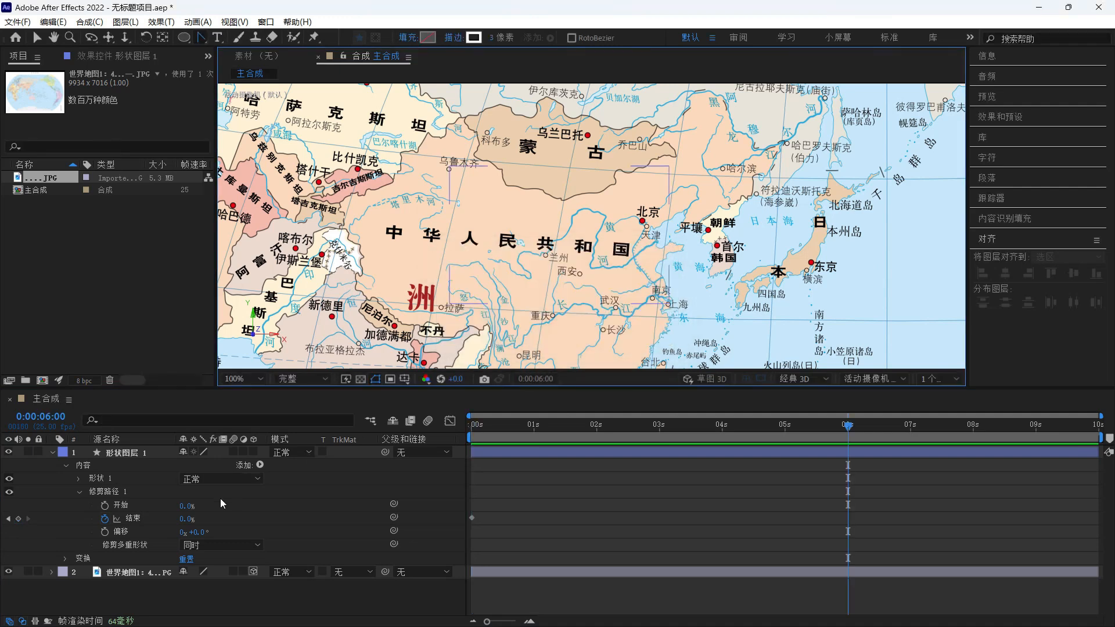
pyautogui.moveTo(185, 519); pyautogui.dragTo(372, 510)
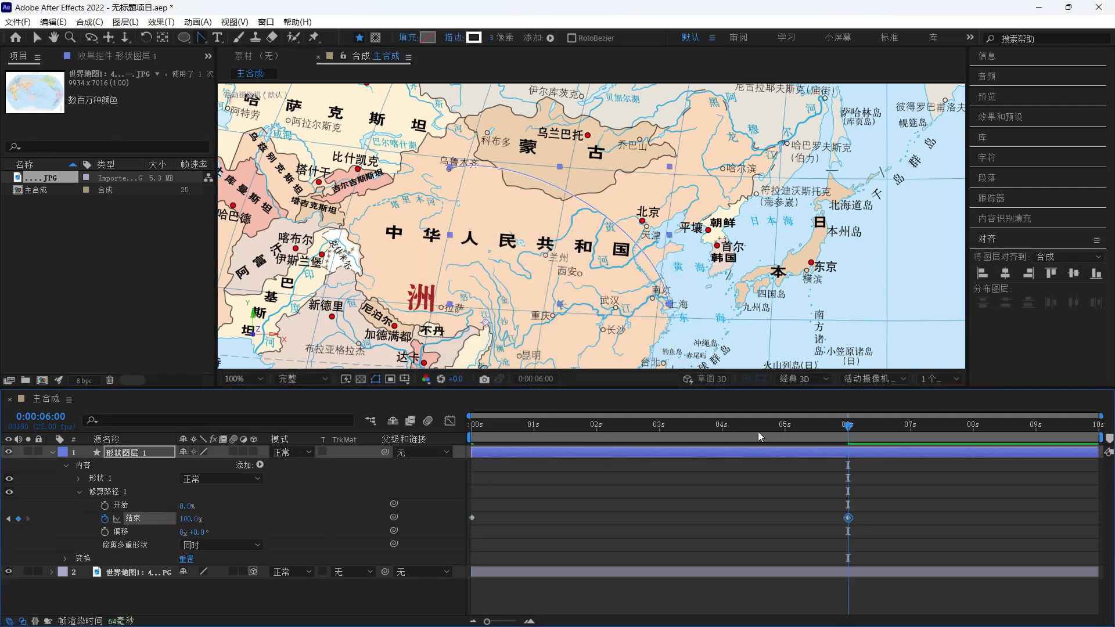
# - Return to the start of the timeline and change the route's stroke colour to pure red
pyautogui.press('Home')
pyautogui.click(79, 479)
pyautogui.click(92, 504)
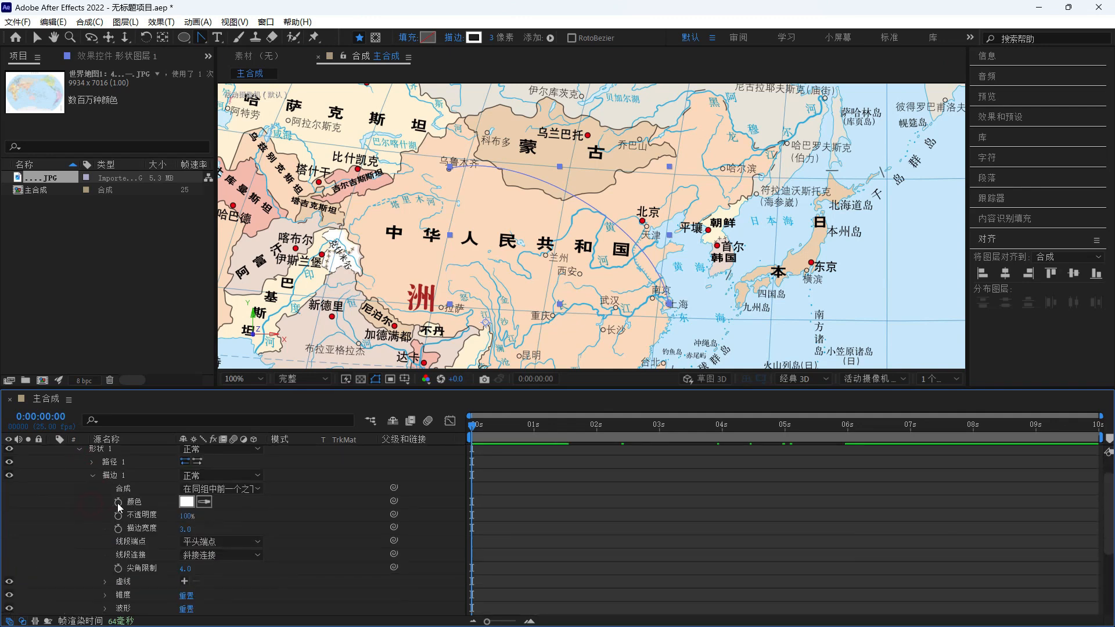
pyautogui.click(186, 502)
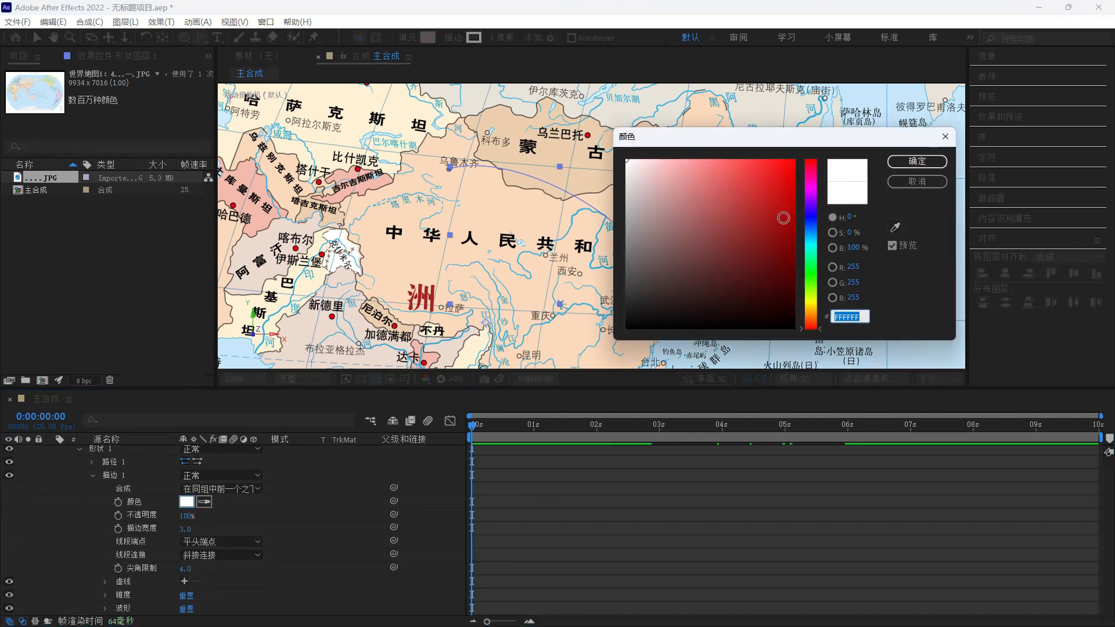
pyautogui.moveTo(786, 217); pyautogui.dragTo(795, 158)
pyautogui.click(917, 162)
# - Add a dash and a gap to the route's stroke, and scrub to about 0:00:00:22 to check it
pyautogui.click(184, 582)
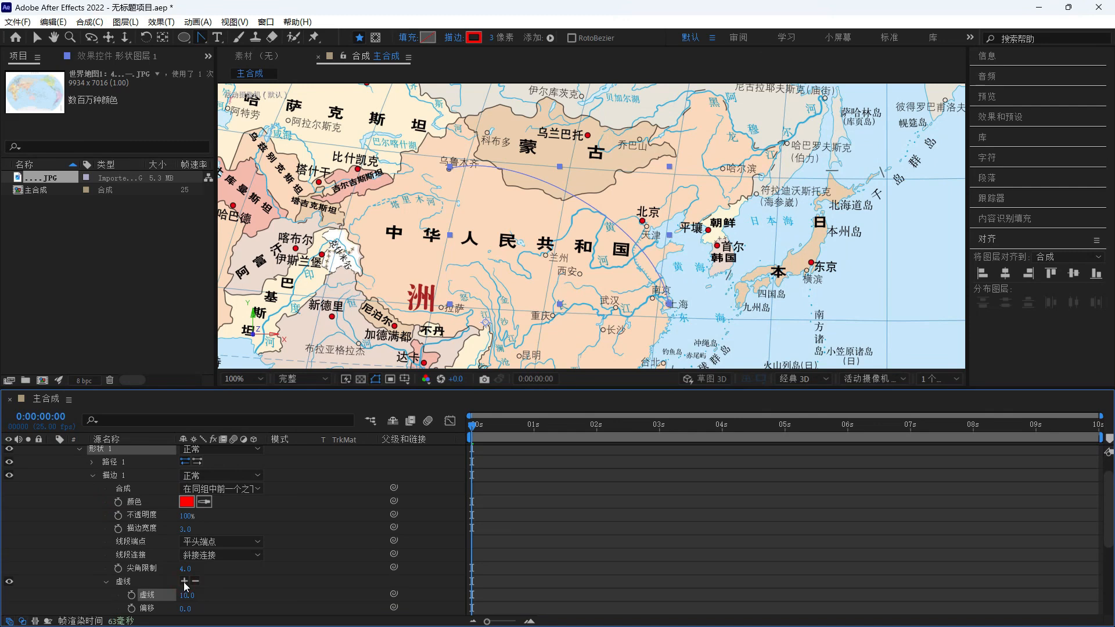
pyautogui.click(184, 583)
pyautogui.scroll(-1, 232, 555)
pyautogui.moveTo(473, 425); pyautogui.dragTo(528, 421)
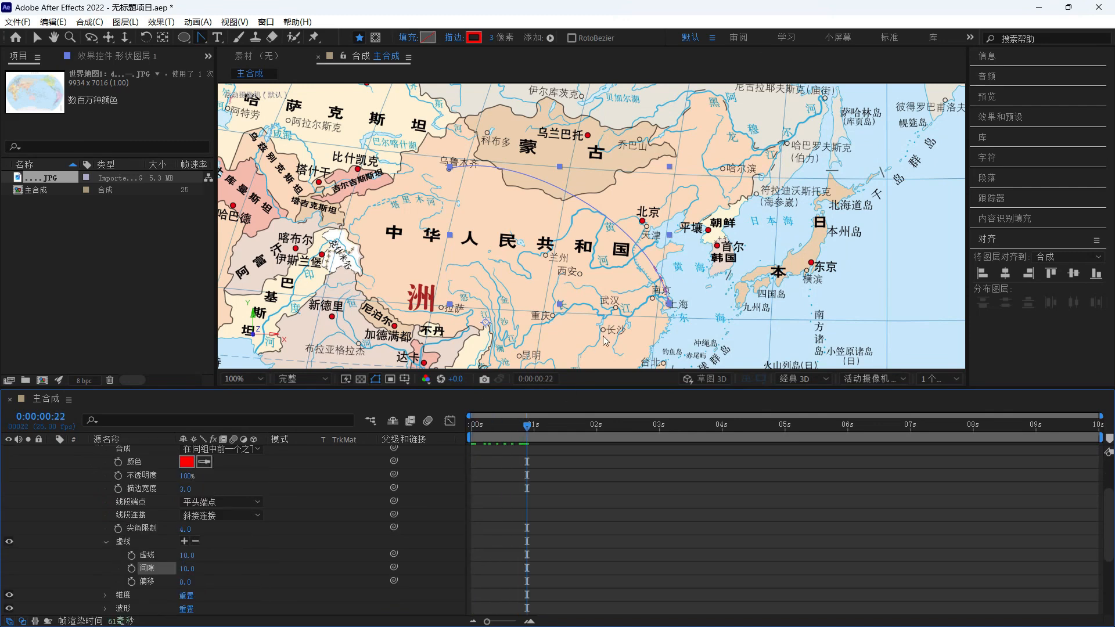
# - Apply the 投影 (Drop Shadow) effect to the route layer with direction 211° and softness 1, and scrub through the result
pyautogui.scroll(1, 612, 320)
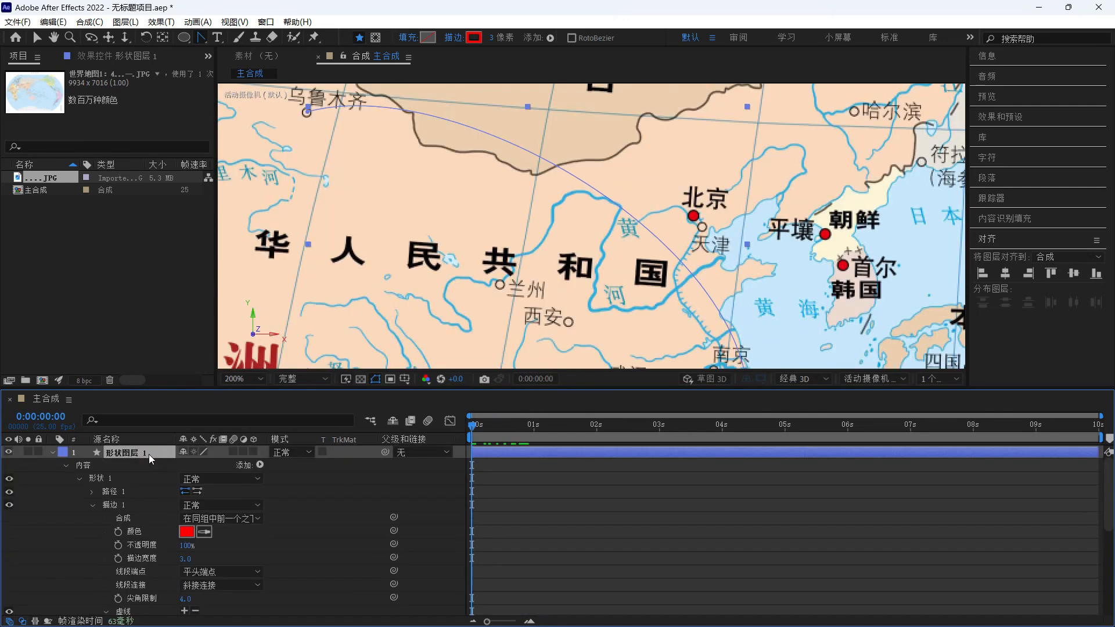
pyautogui.hotkey('ctrl', 'space')
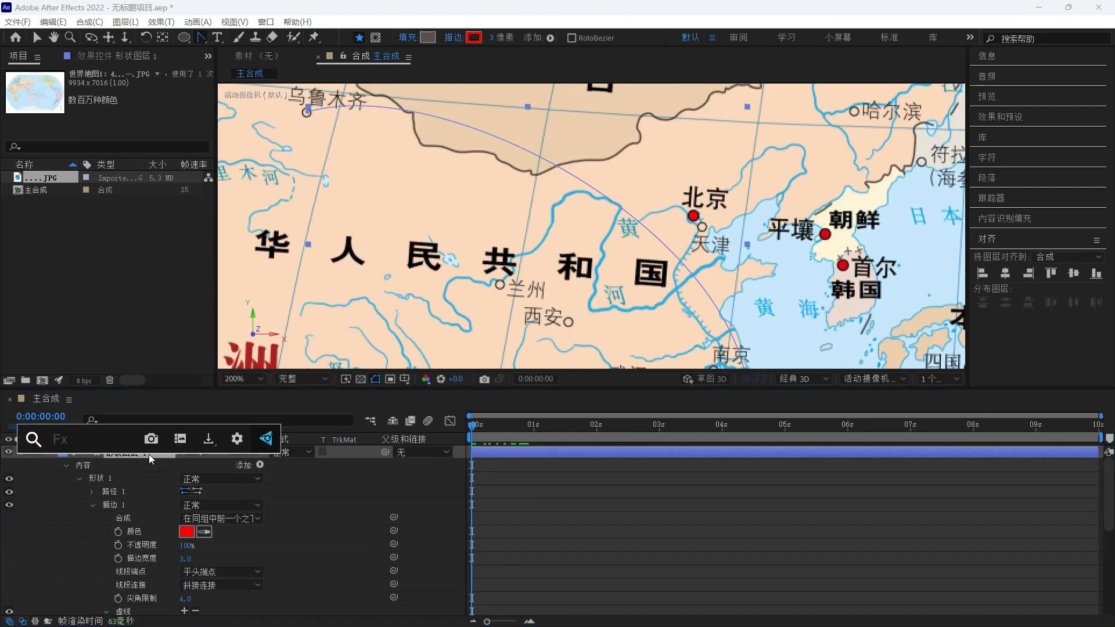
pyautogui.write('投影')
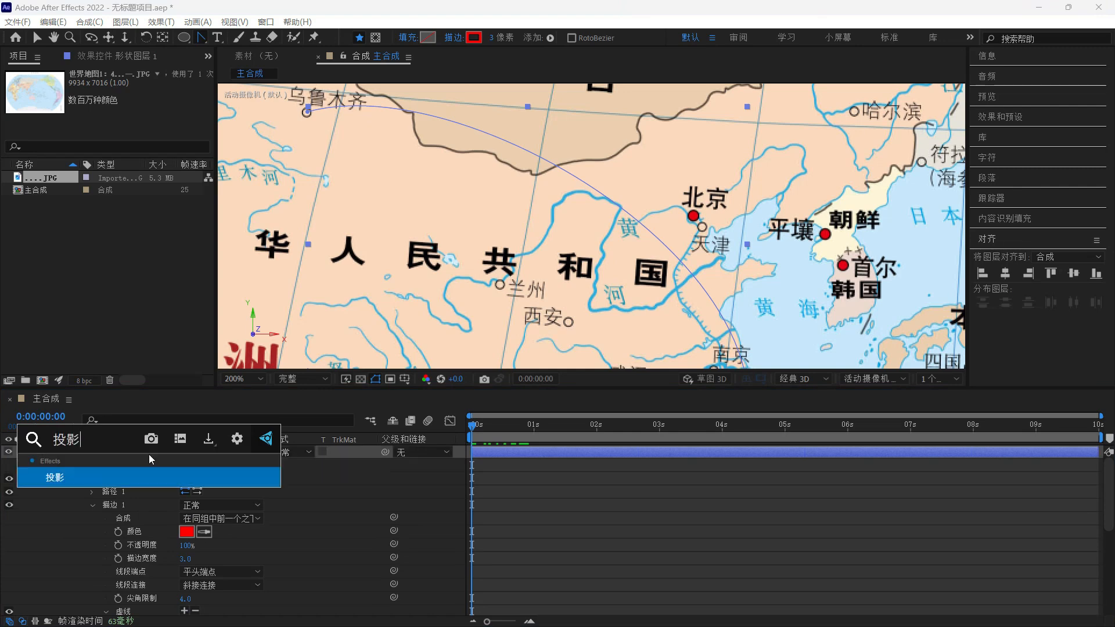
pyautogui.press('Return')
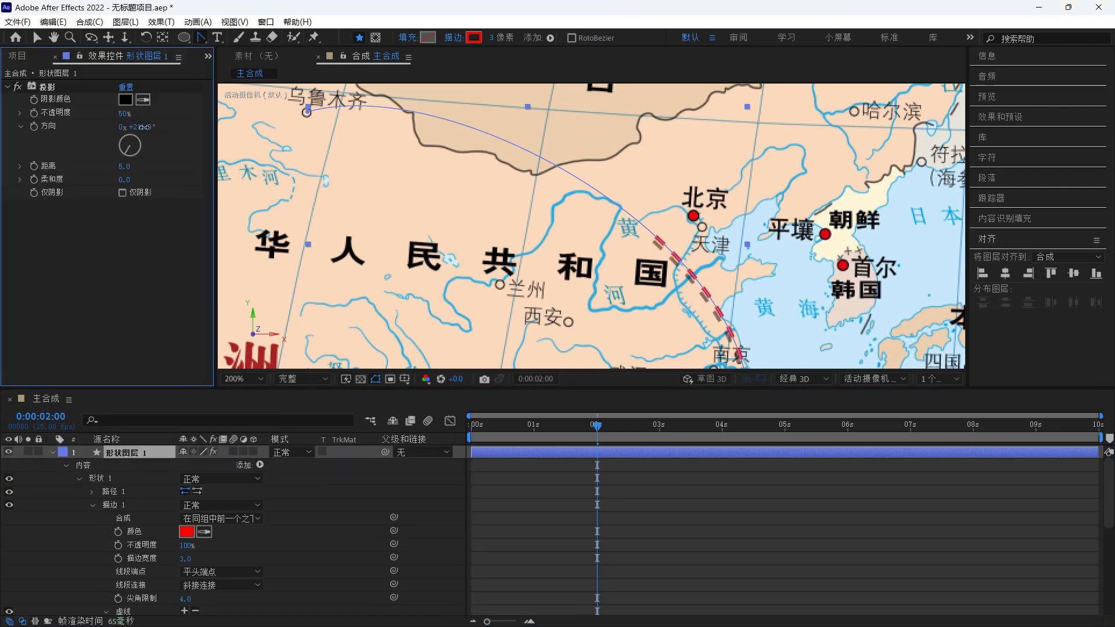
pyautogui.moveTo(597, 426); pyautogui.dragTo(733, 426)
# - Make the route shape layer 3D and add a new camera to the composition
pyautogui.click(254, 452)
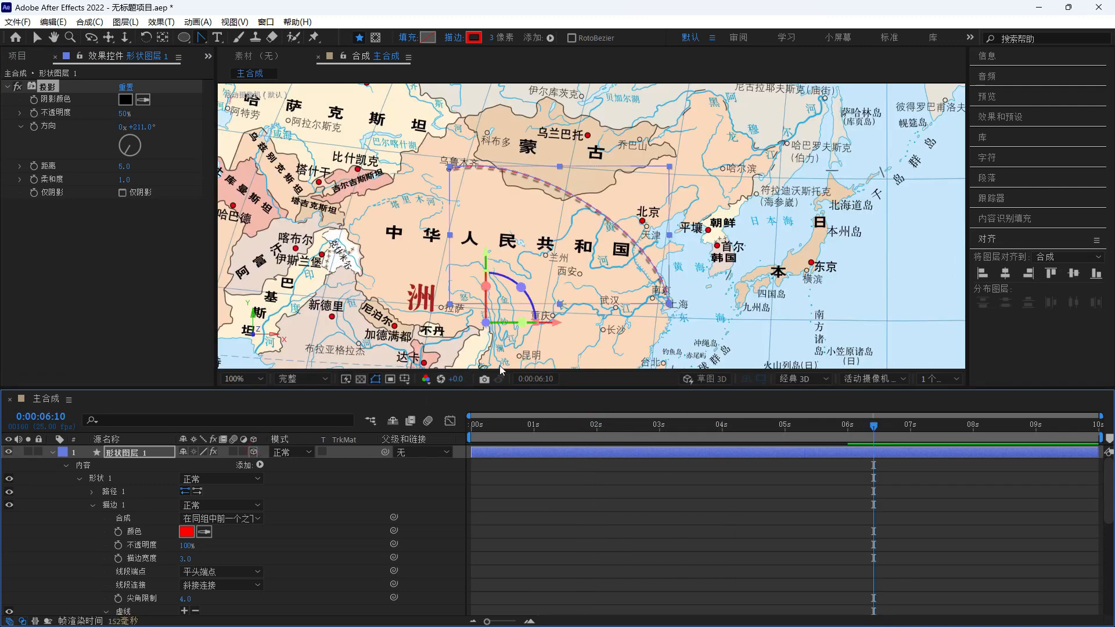
pyautogui.rightClick(347, 352)
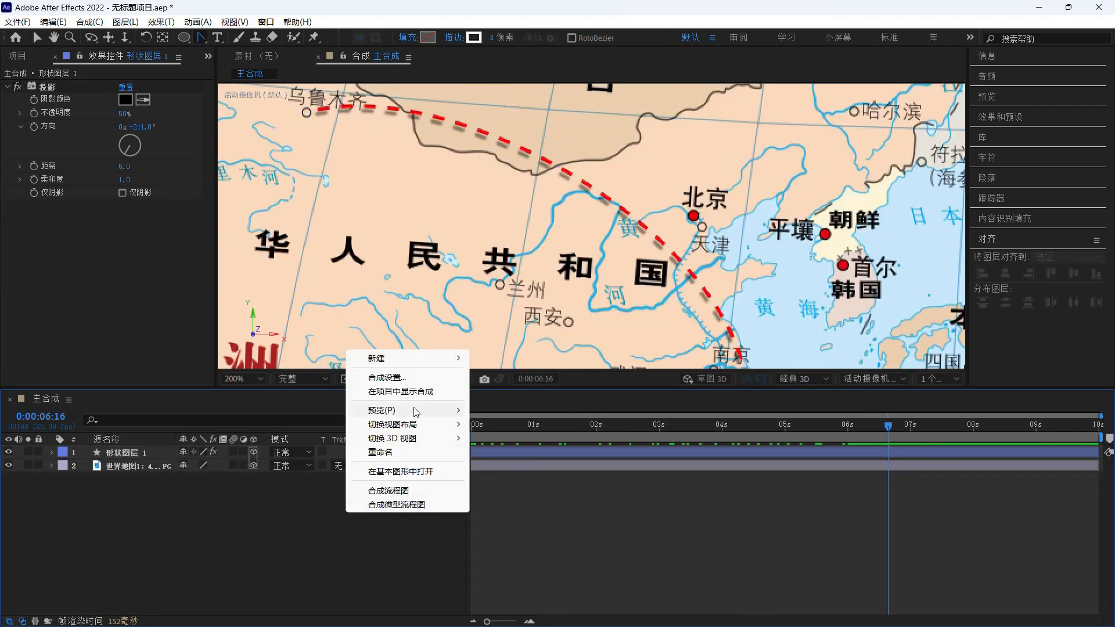
pyautogui.moveTo(431, 364)
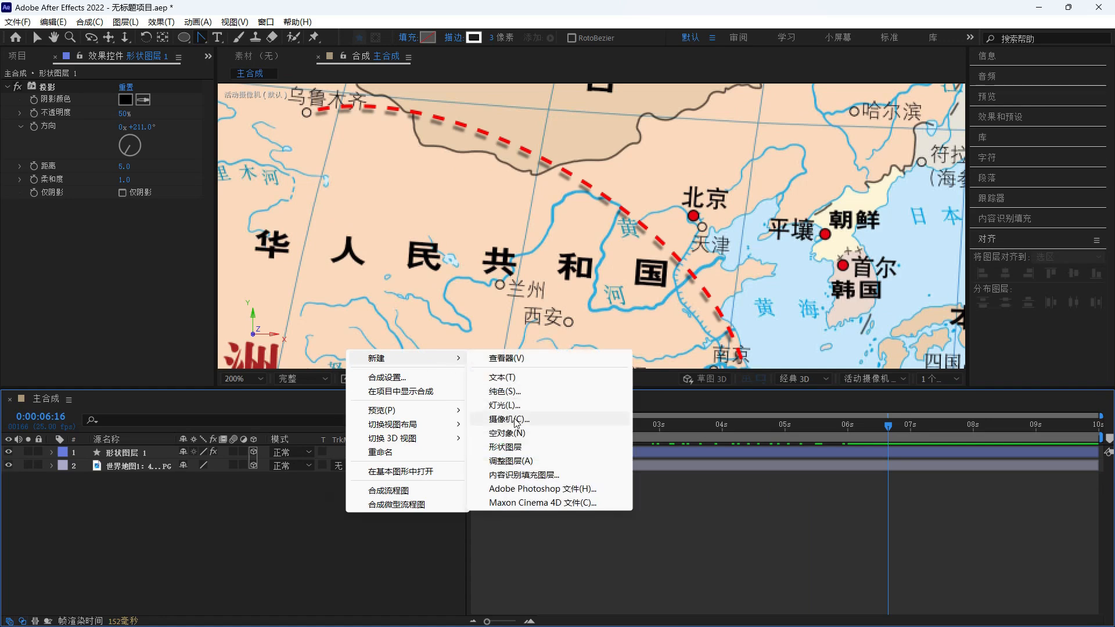
pyautogui.click(515, 421)
pyautogui.click(672, 448)
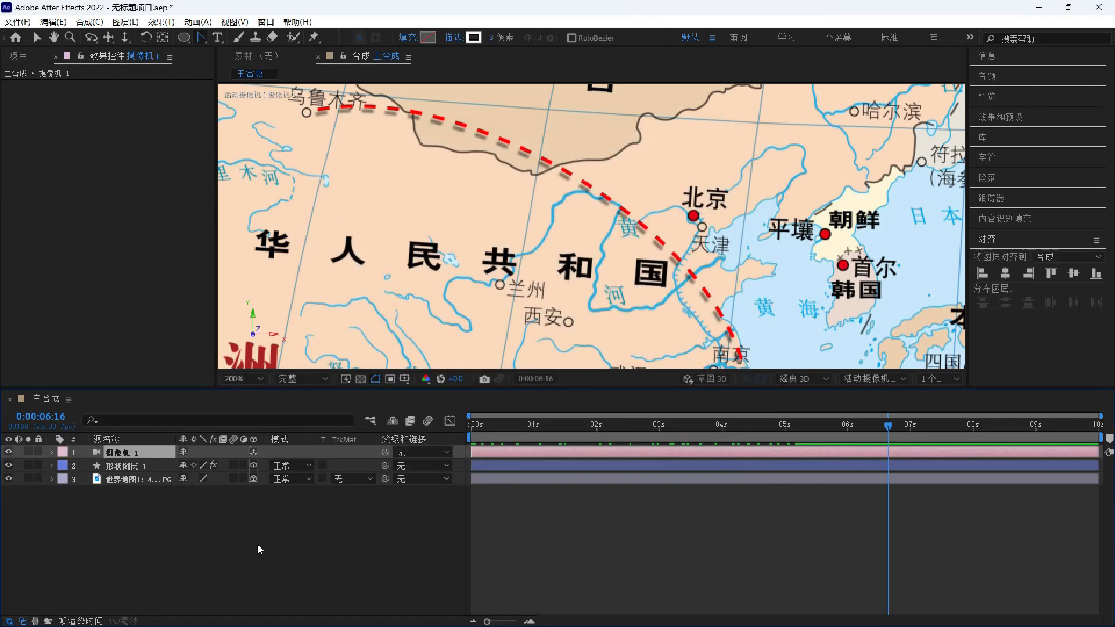
# - Create a new null object in the composition and make it a 3D layer
pyautogui.rightClick(257, 380)
pyautogui.moveTo(336, 393)
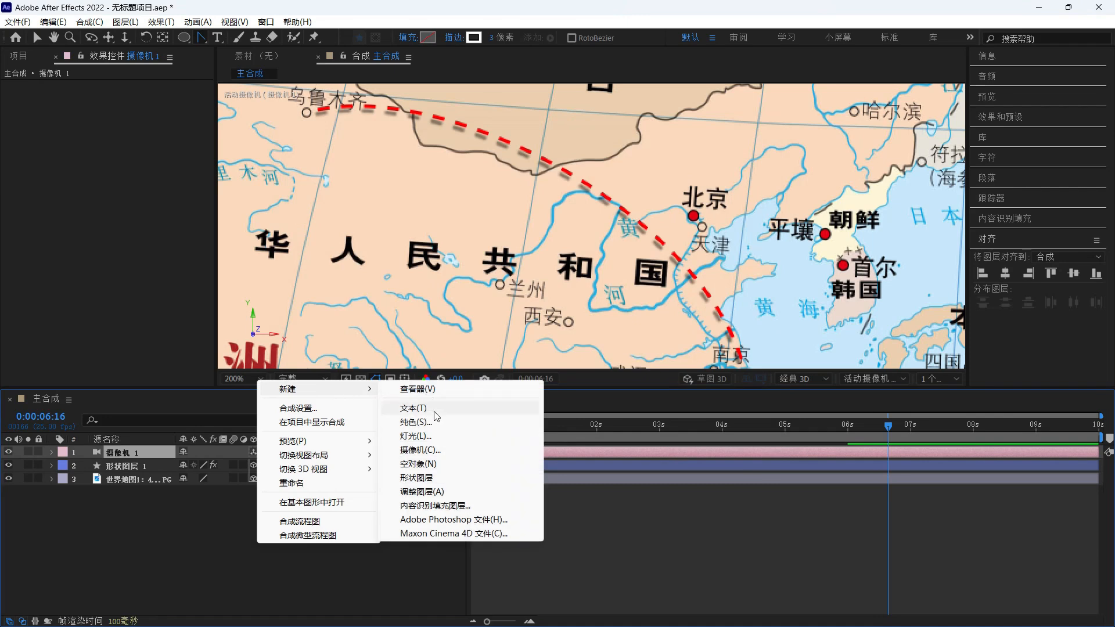
pyautogui.click(418, 464)
pyautogui.click(253, 452)
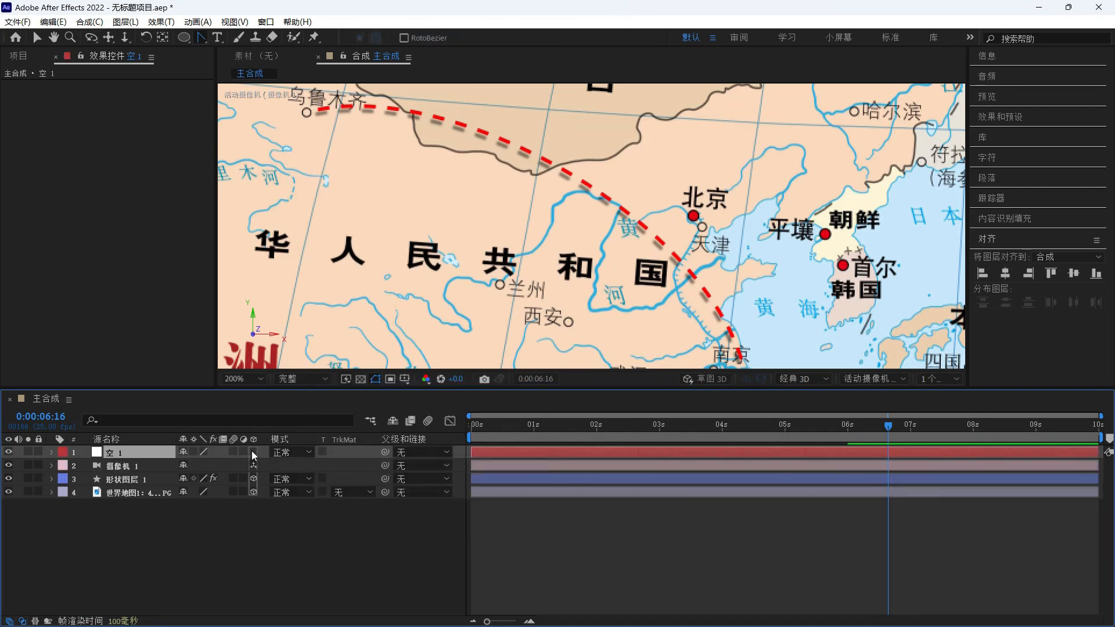
# - At 0:00:00:00, keyframe the null's position, scale, orientation and all rotations, and parent the camera to the null
pyautogui.press('r')
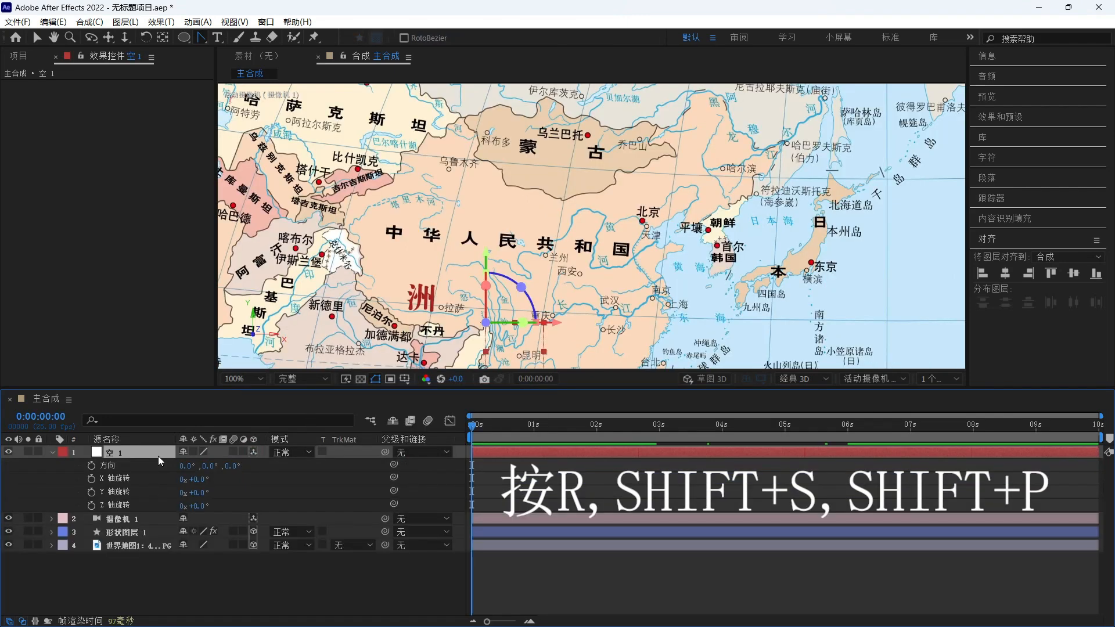
pyautogui.hotkey('shift', 's')
pyautogui.hotkey('shift', 'p')
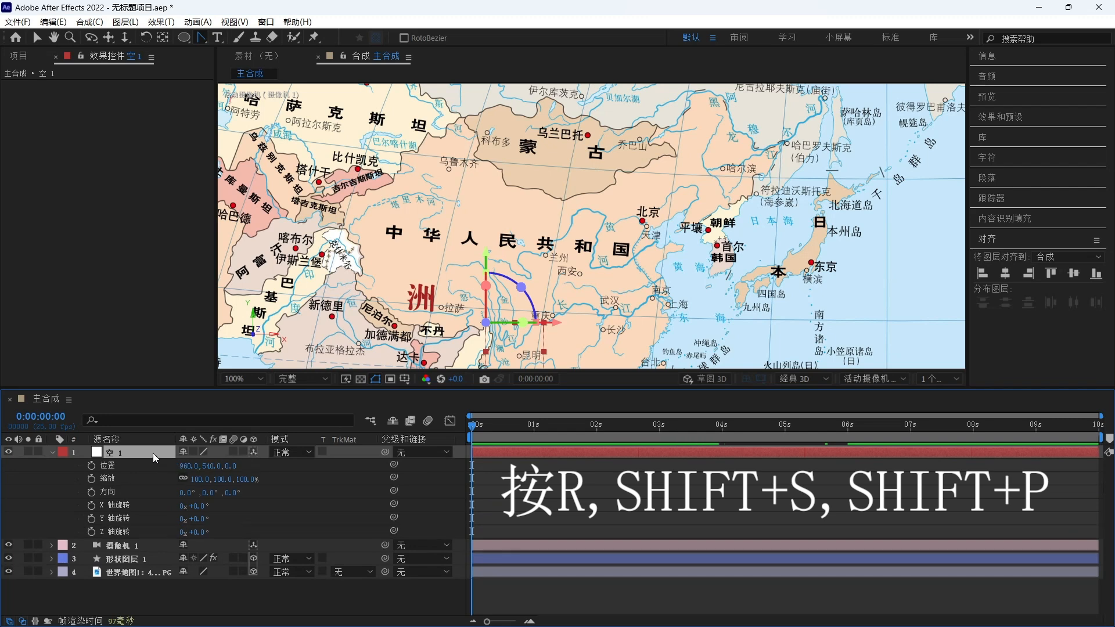
pyautogui.moveTo(91, 466); pyautogui.dragTo(96, 530)
pyautogui.click(336, 490)
pyautogui.moveTo(384, 545); pyautogui.dragTo(144, 454)
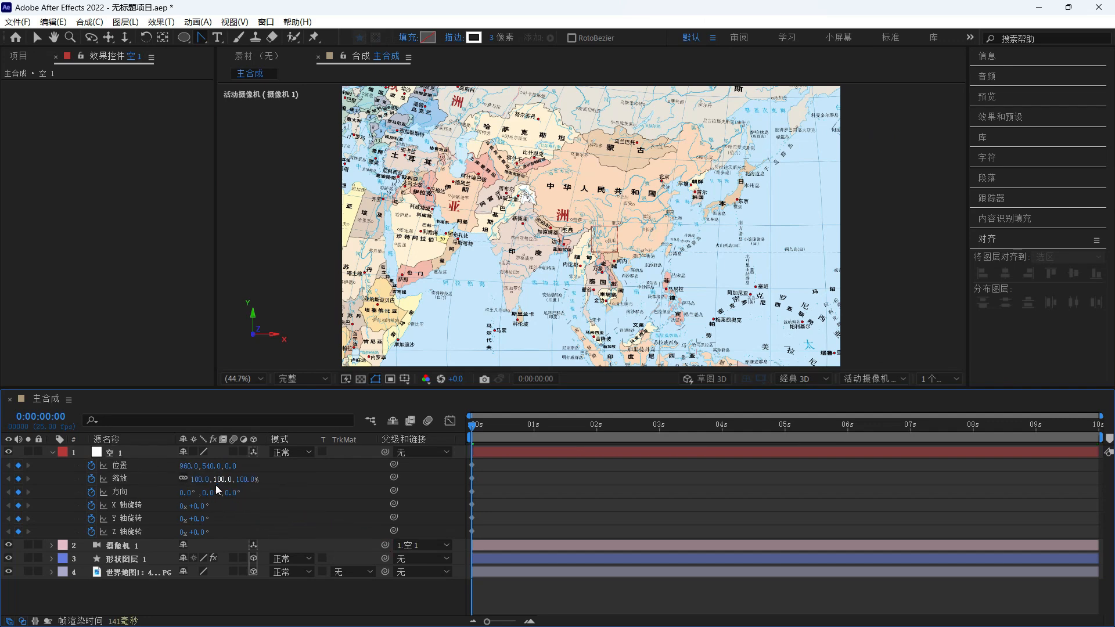
# - At the start, frame the 上海 area by setting the null's position to 1268, 540, 0, scale to 41% and Y rotation to 39°
pyautogui.moveTo(223, 480); pyautogui.dragTo(388, 464)
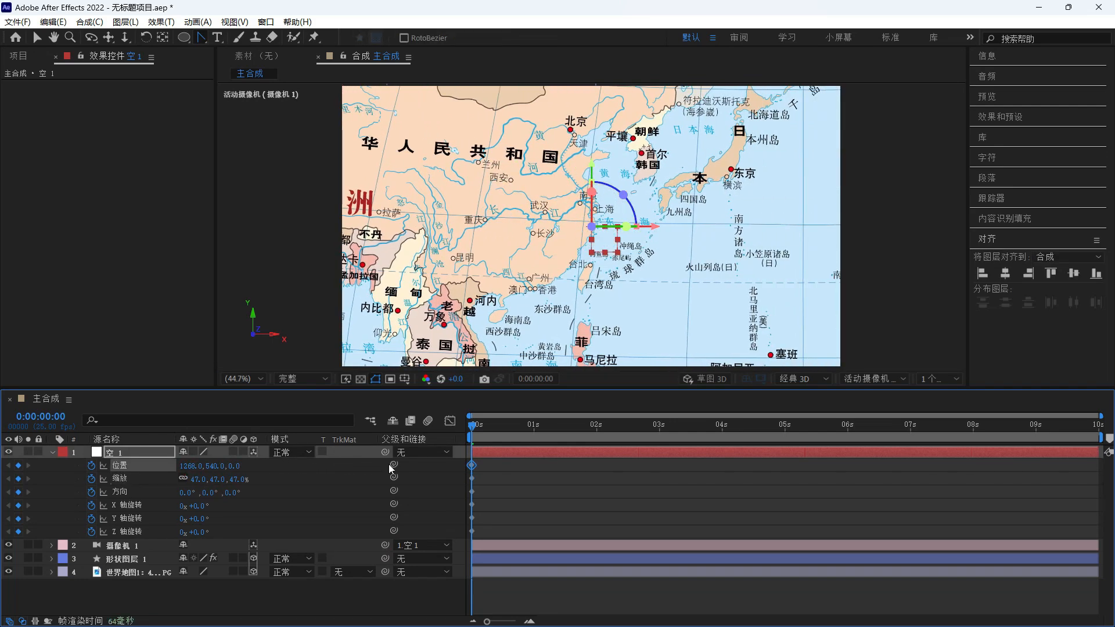
pyautogui.moveTo(197, 519); pyautogui.dragTo(237, 521)
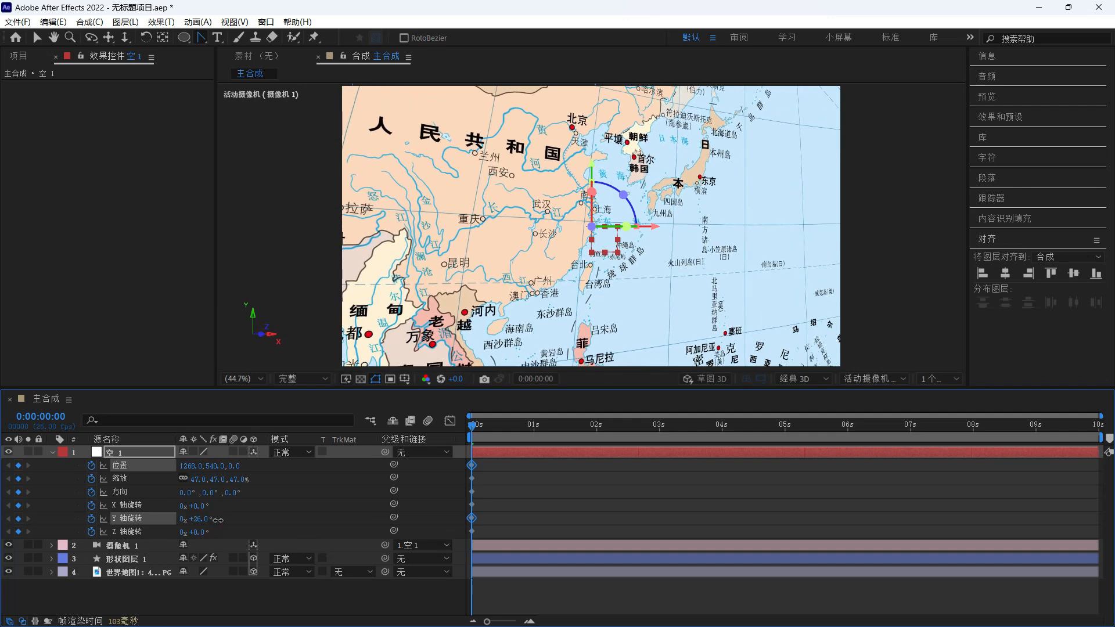
pyautogui.moveTo(198, 479); pyautogui.dragTo(194, 479)
# - At 0:00:06:00, set the null's scale to 24%, X rotation to 45° and Y rotation to 16°, and move it to frame 乌鲁木齐
pyautogui.click(533, 379)
pyautogui.write('6')
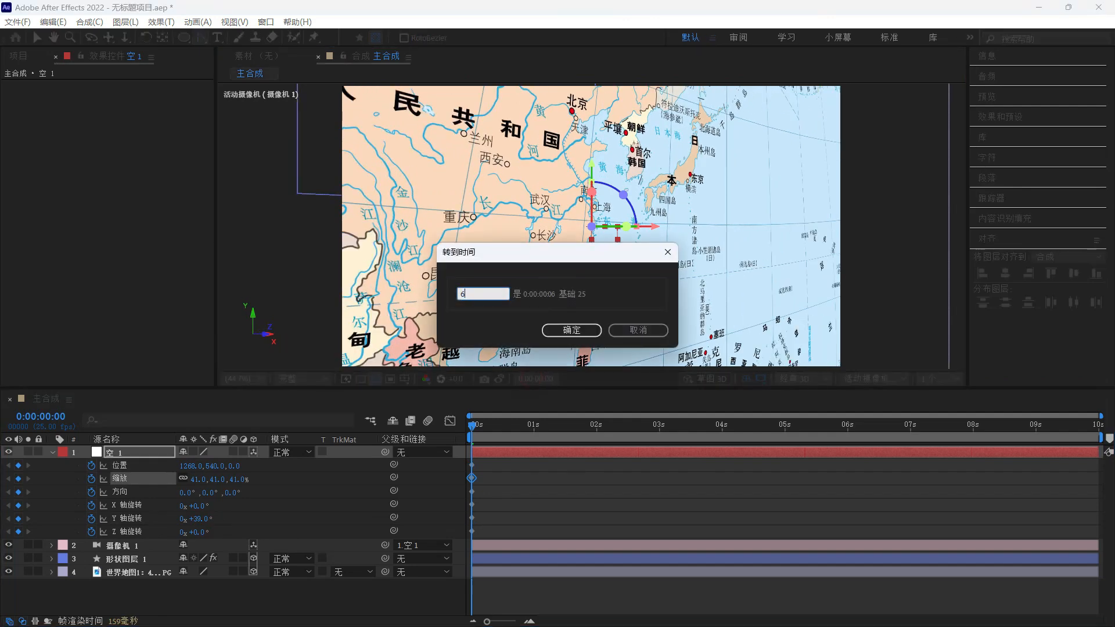
pyautogui.write(':00')
pyautogui.click(586, 330)
pyautogui.moveTo(188, 466); pyautogui.dragTo(26, 463)
pyautogui.moveTo(591, 167); pyautogui.dragTo(551, 3)
pyautogui.moveTo(199, 505)
pyautogui.mouseDown()
pyautogui.moveTo(213, 506)
pyautogui.moveTo(190, 518)
pyautogui.mouseUp()
pyautogui.moveTo(197, 506)
pyautogui.mouseDown()
pyautogui.moveTo(212, 507)
pyautogui.moveTo(217, 481)
pyautogui.moveTo(209, 488)
pyautogui.mouseUp()
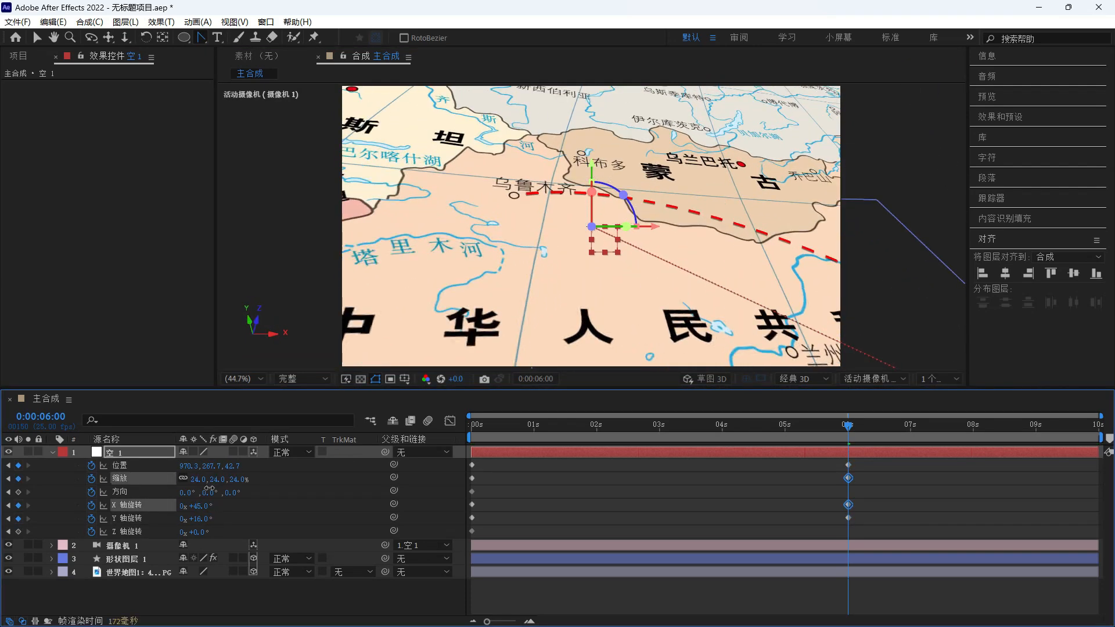
pyautogui.moveTo(654, 226)
pyautogui.mouseDown()
pyautogui.moveTo(609, 234)
pyautogui.moveTo(596, 210)
pyautogui.mouseUp()
# - Apply Easy Ease to all keyframes of the null and the route's 结束 (End) property, and preview the animation from the start
pyautogui.moveTo(879, 461)
pyautogui.mouseDown()
pyautogui.moveTo(828, 524)
pyautogui.moveTo(467, 543)
pyautogui.mouseUp()
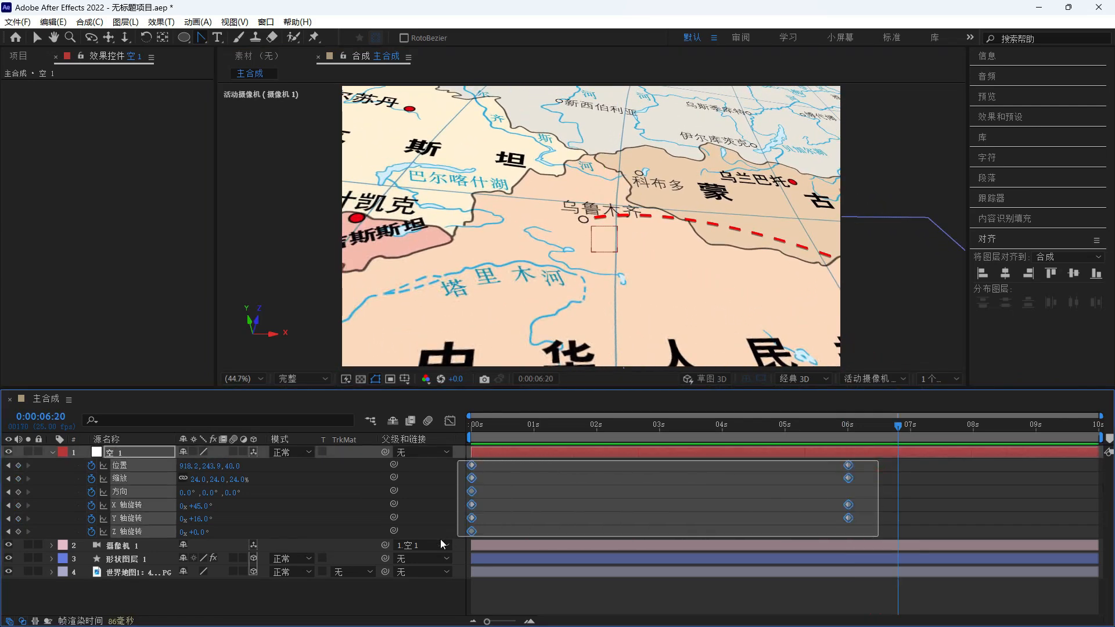
pyautogui.press('F9')
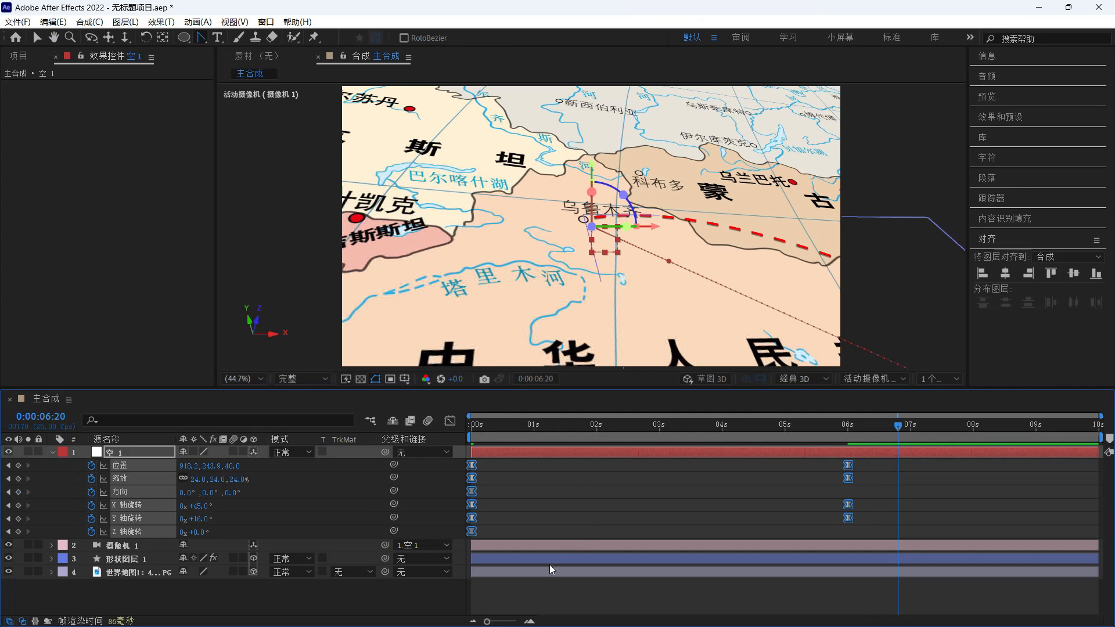
pyautogui.click(567, 559)
pyautogui.press('u')
pyautogui.moveTo(869, 573); pyautogui.dragTo(441, 570)
pyautogui.press('F9')
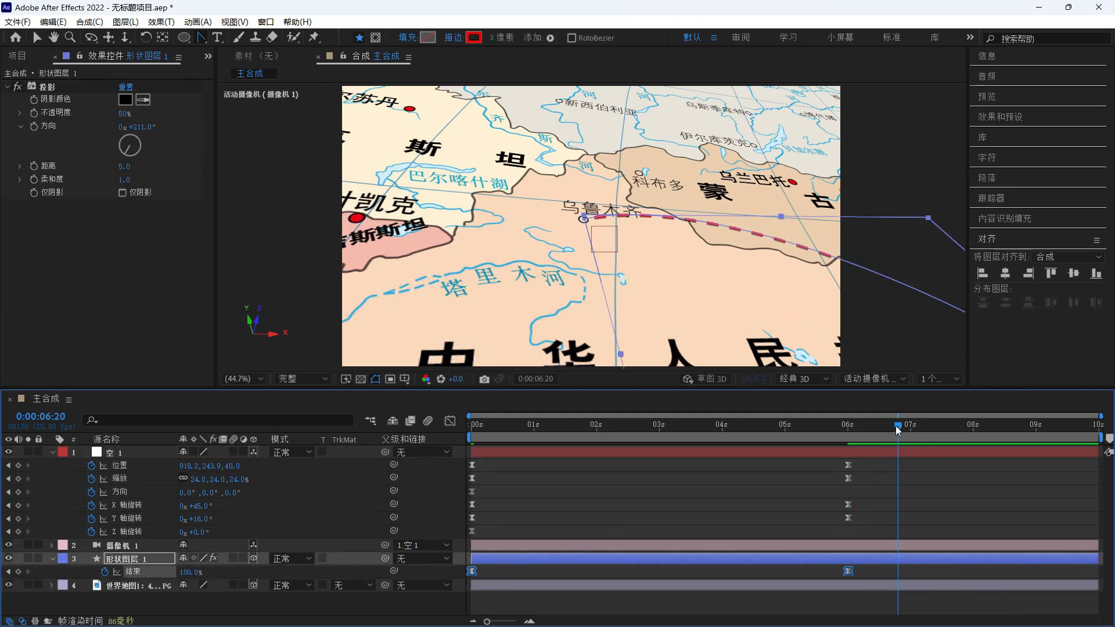
pyautogui.moveTo(895, 426); pyautogui.dragTo(428, 507)
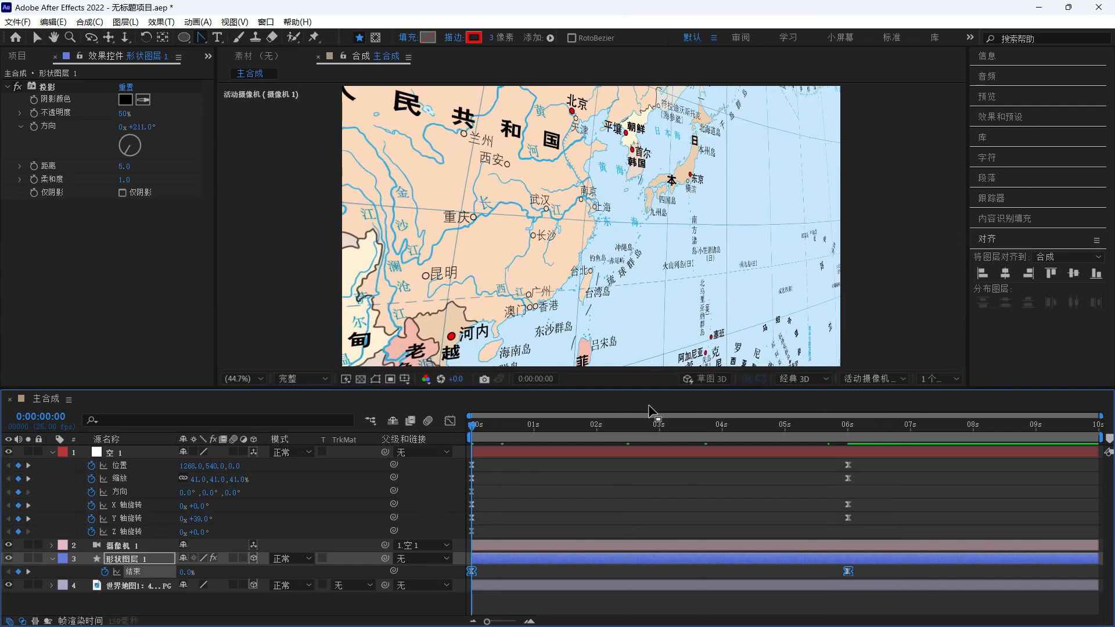
pyautogui.press('space')
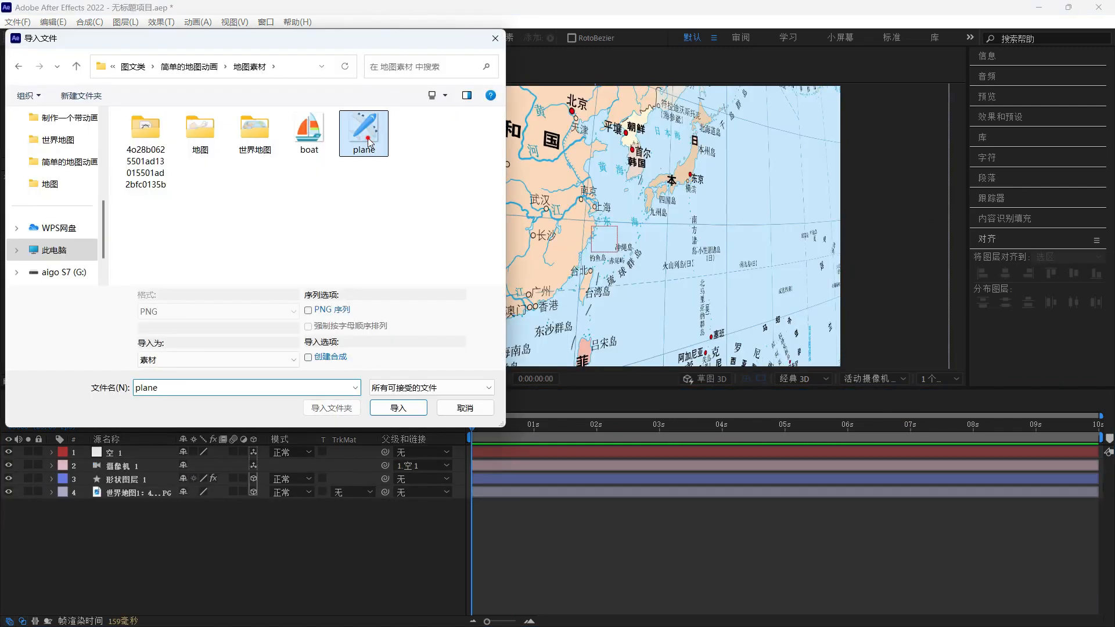
# - Import plane.png, place it in the composition between the camera and the route layer, and make it 3D
pyautogui.doubleClick(367, 142)
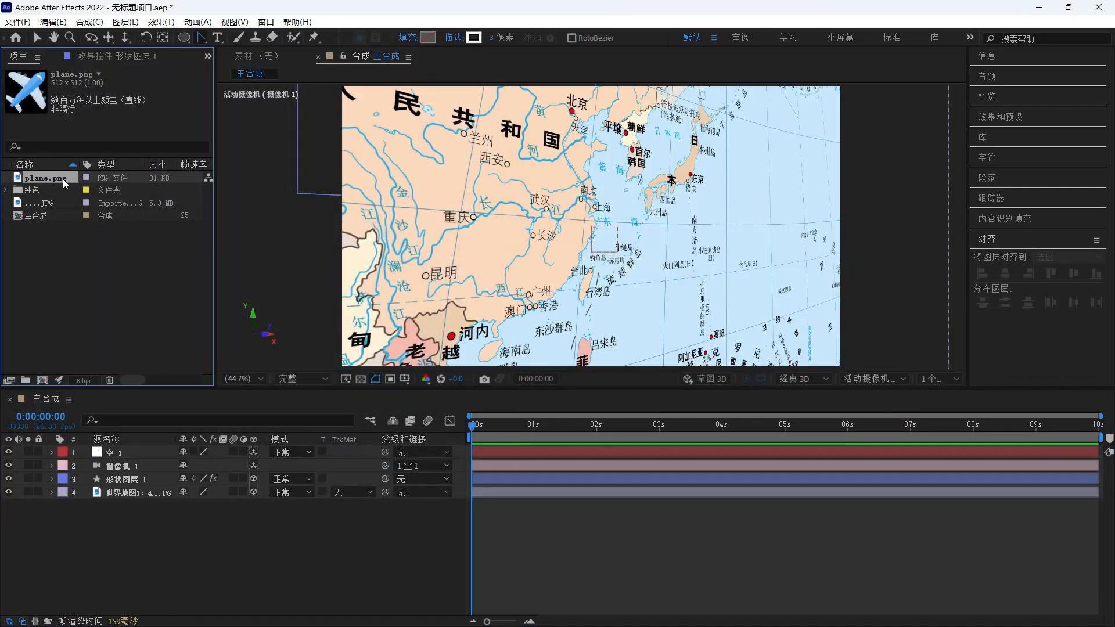
pyautogui.moveTo(64, 184); pyautogui.dragTo(133, 475)
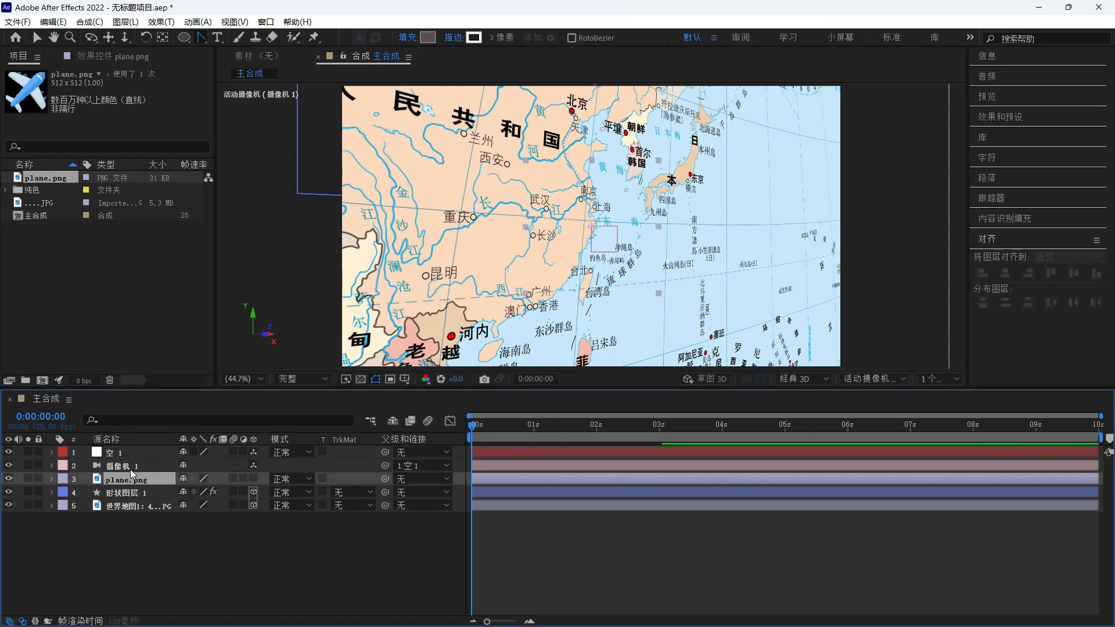
pyautogui.click(253, 478)
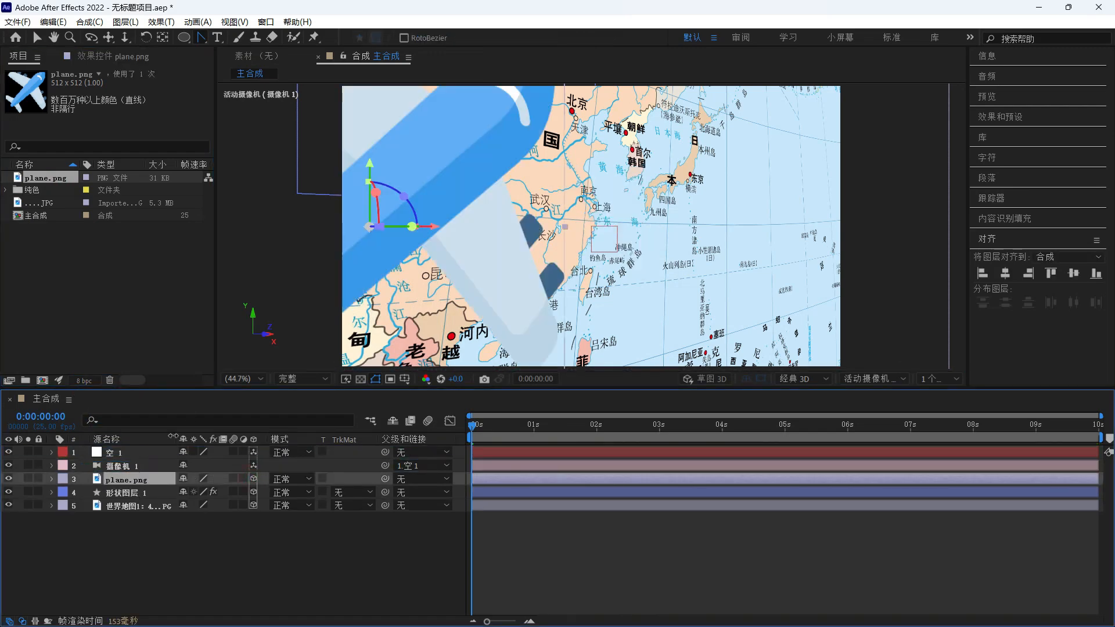
# - Scale the plane layer to 10% and move it next to 上海
pyautogui.press('s')
pyautogui.click(197, 492)
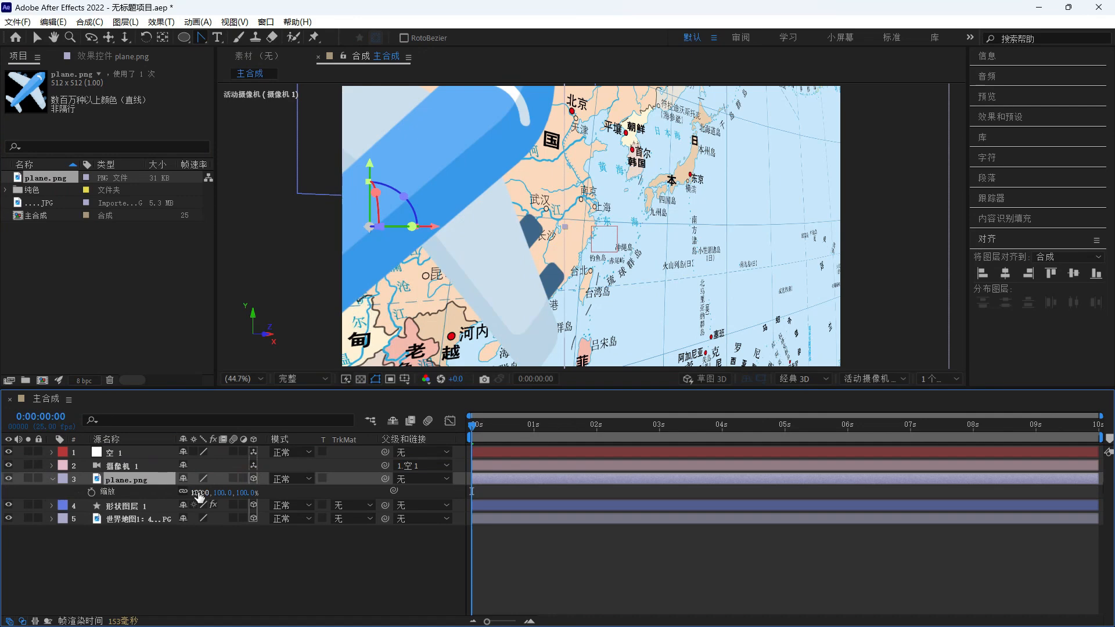
pyautogui.write('20')
pyautogui.press('Return')
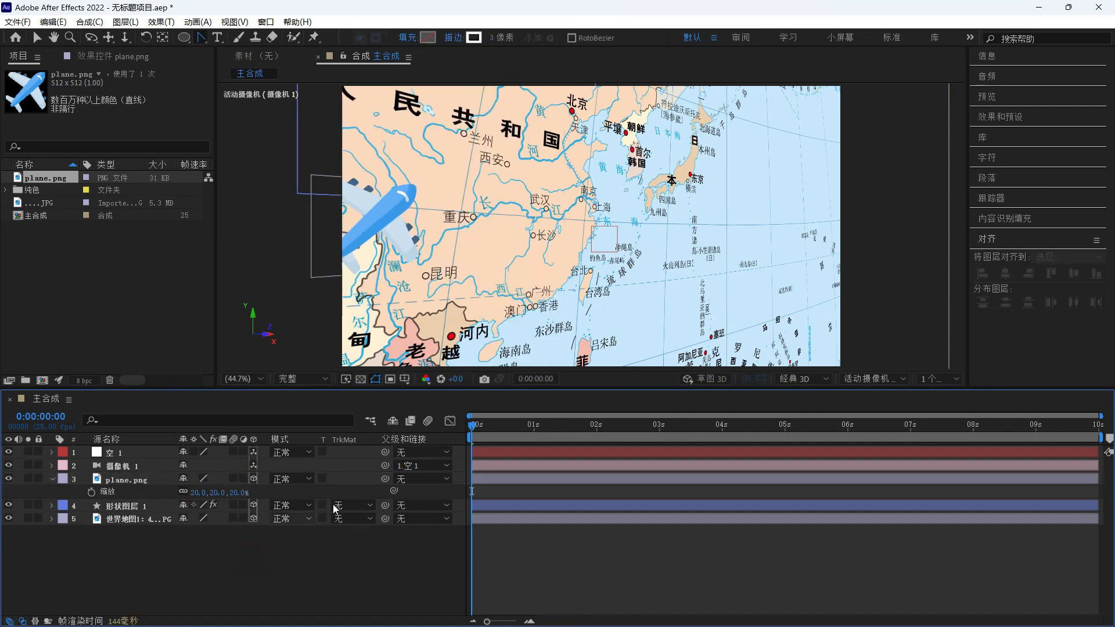
pyautogui.moveTo(372, 224); pyautogui.dragTo(633, 215)
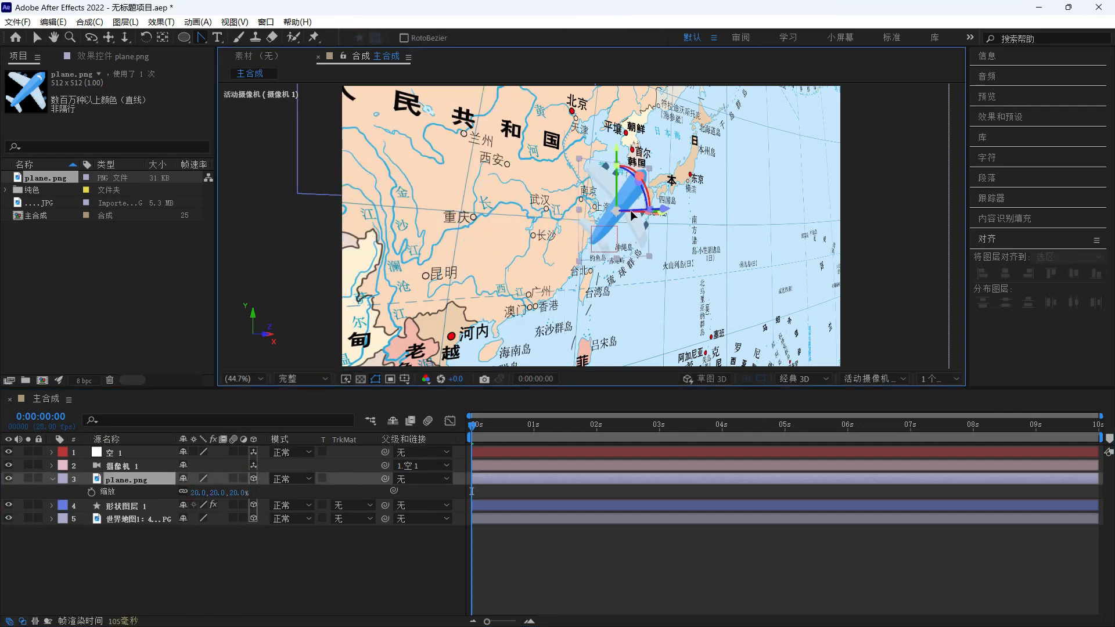
pyautogui.click(197, 492)
pyautogui.write('10')
pyautogui.click(237, 556)
# - Copy the route shape's 路径 (Path) property and paste it into the plane layer's position as a motion path
pyautogui.click(52, 505)
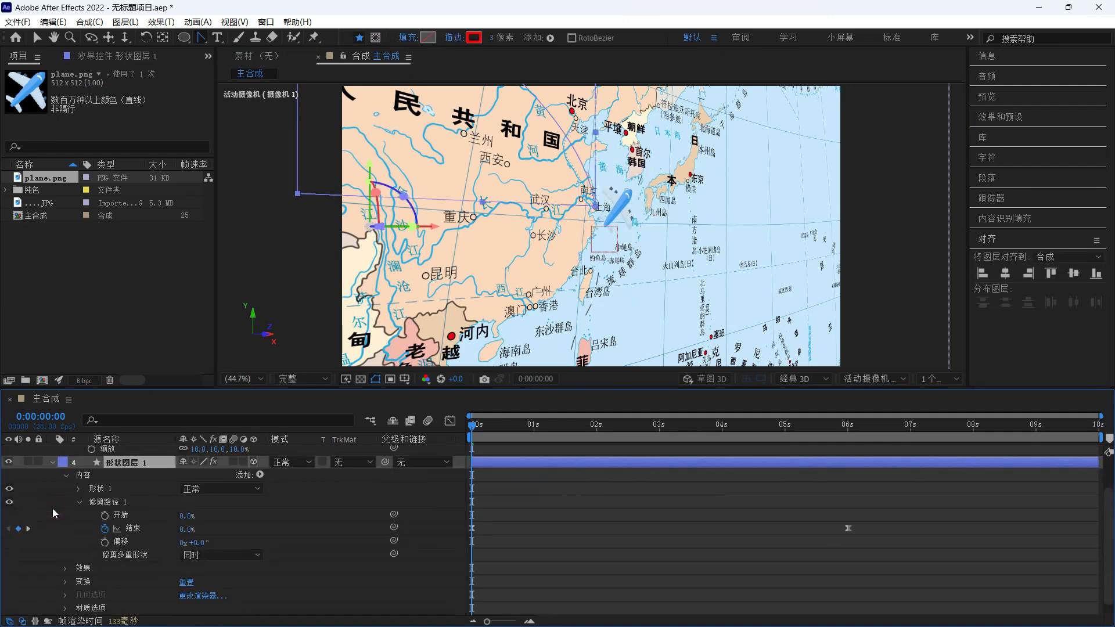
pyautogui.click(79, 489)
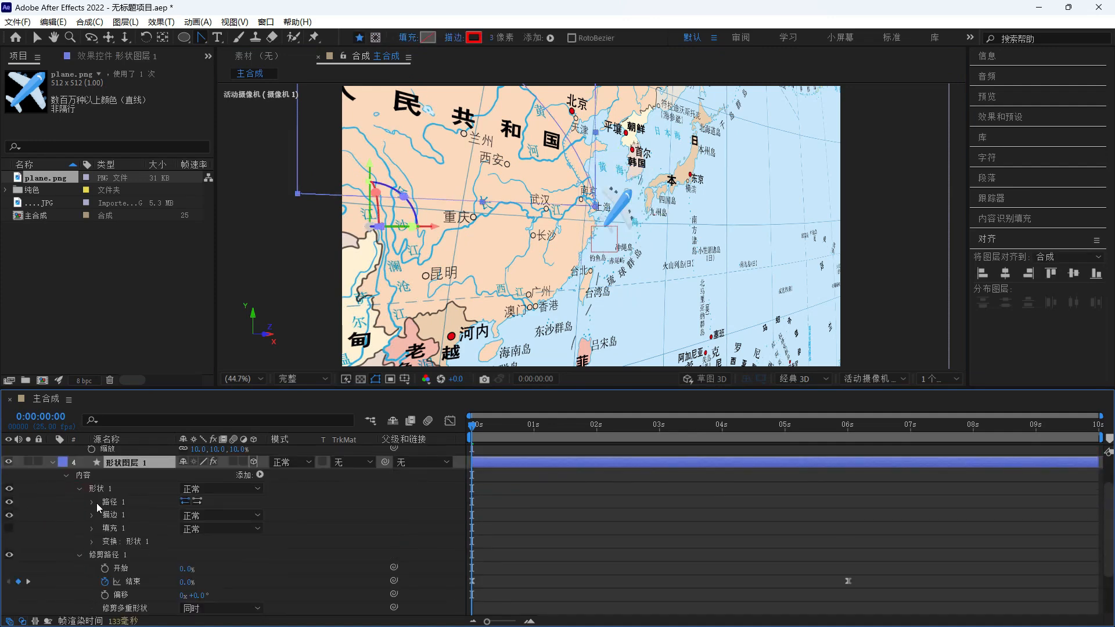
pyautogui.click(91, 502)
pyautogui.click(137, 516)
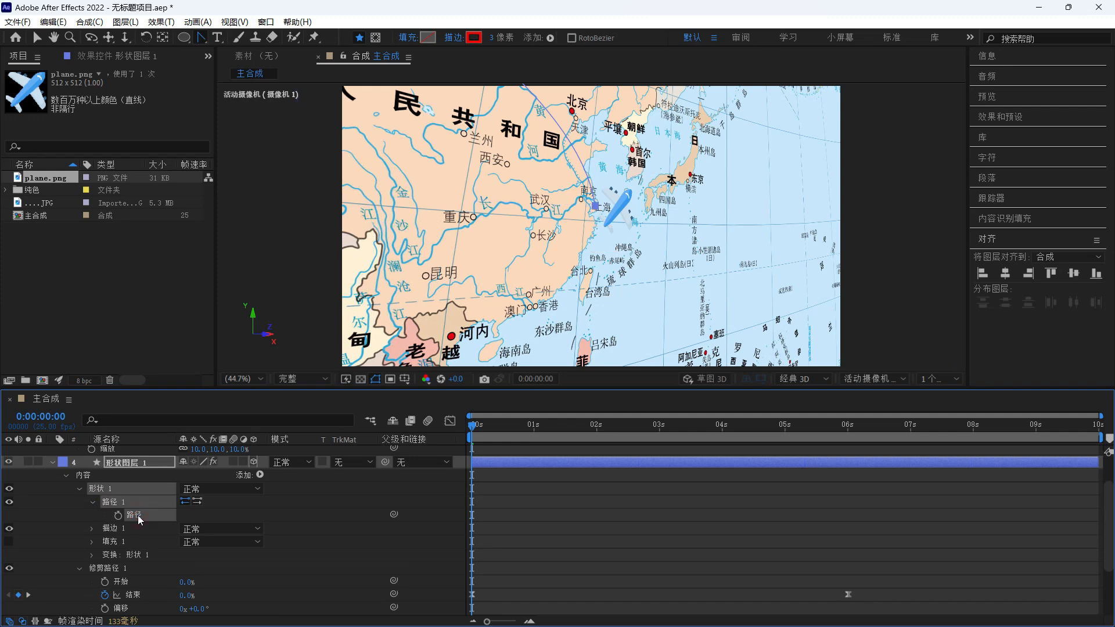
pyautogui.scroll(3, 147, 518)
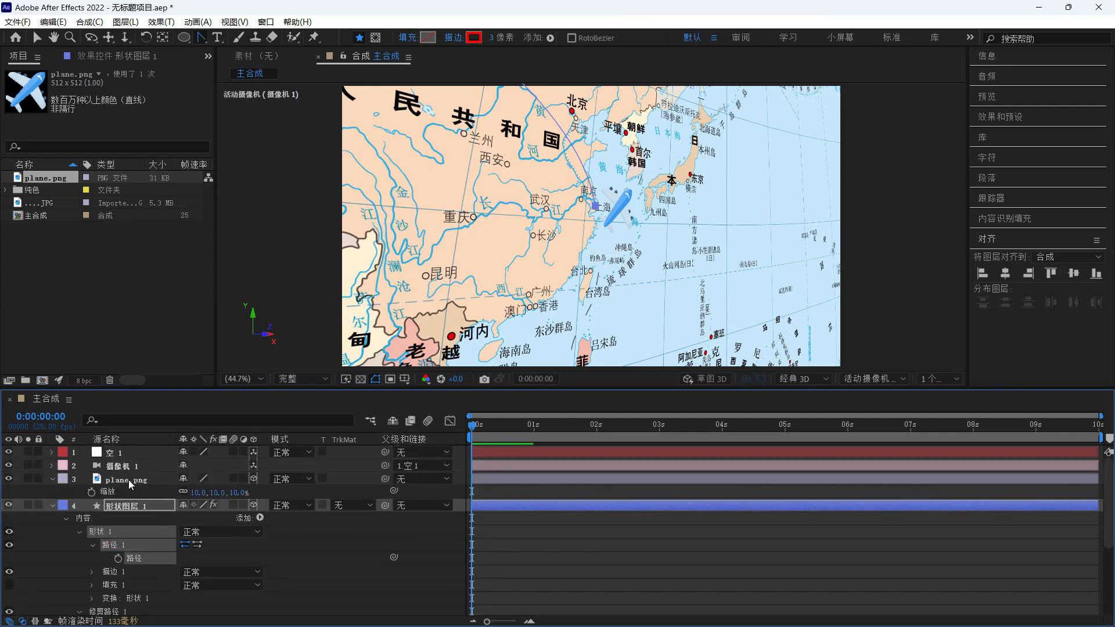
pyautogui.click(130, 485)
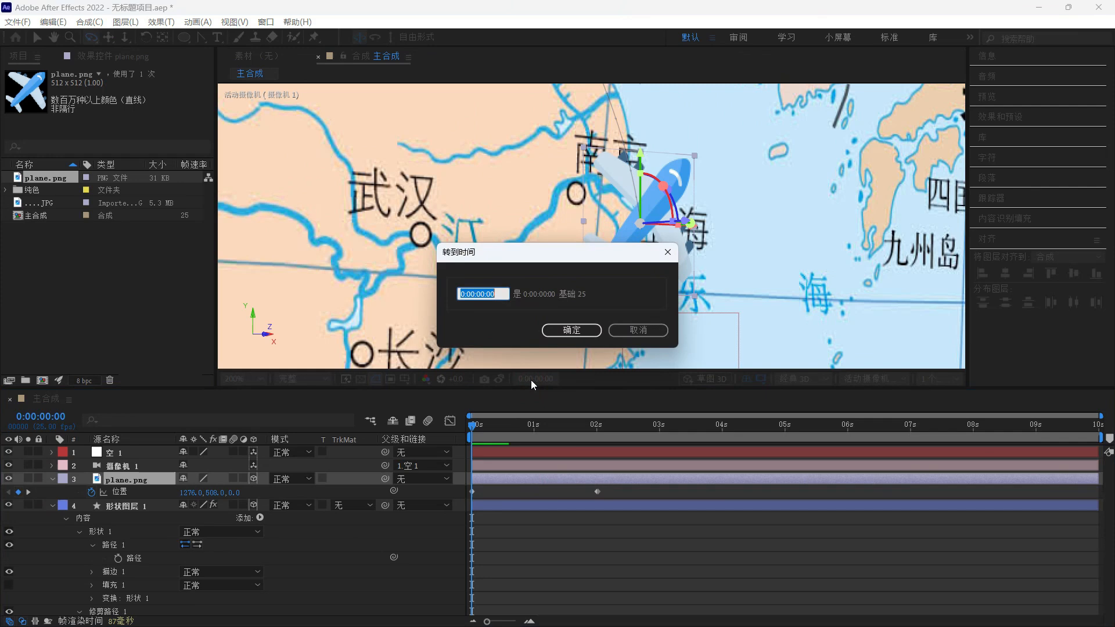
# - Go to 0:00:06:00 and move the plane's last position keyframe to that time
pyautogui.write('600')
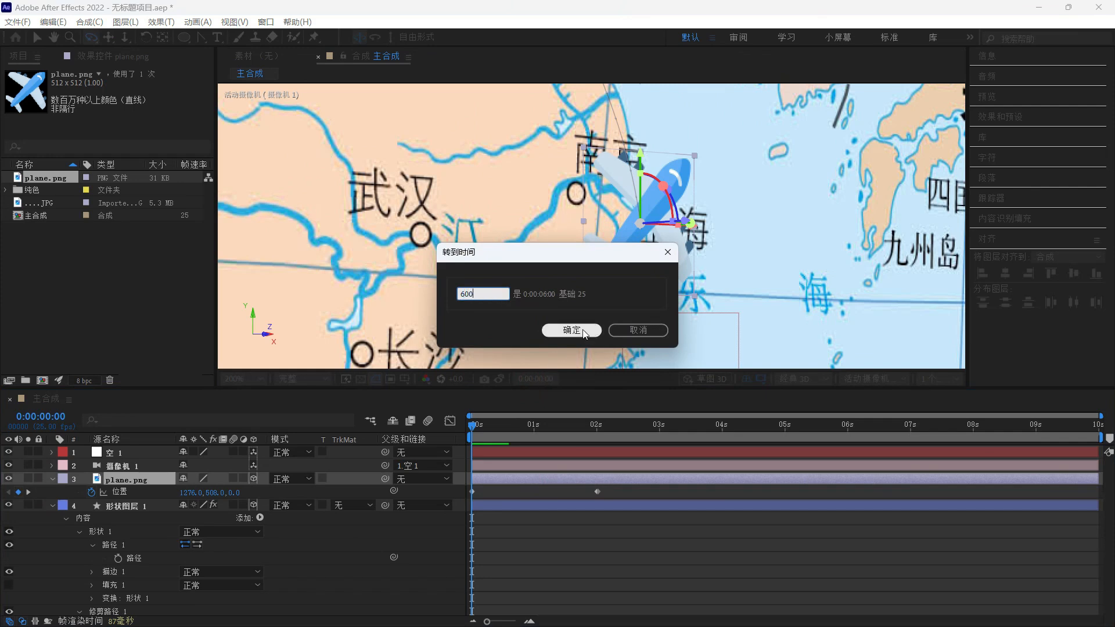
pyautogui.click(583, 332)
pyautogui.moveTo(598, 491); pyautogui.dragTo(847, 492)
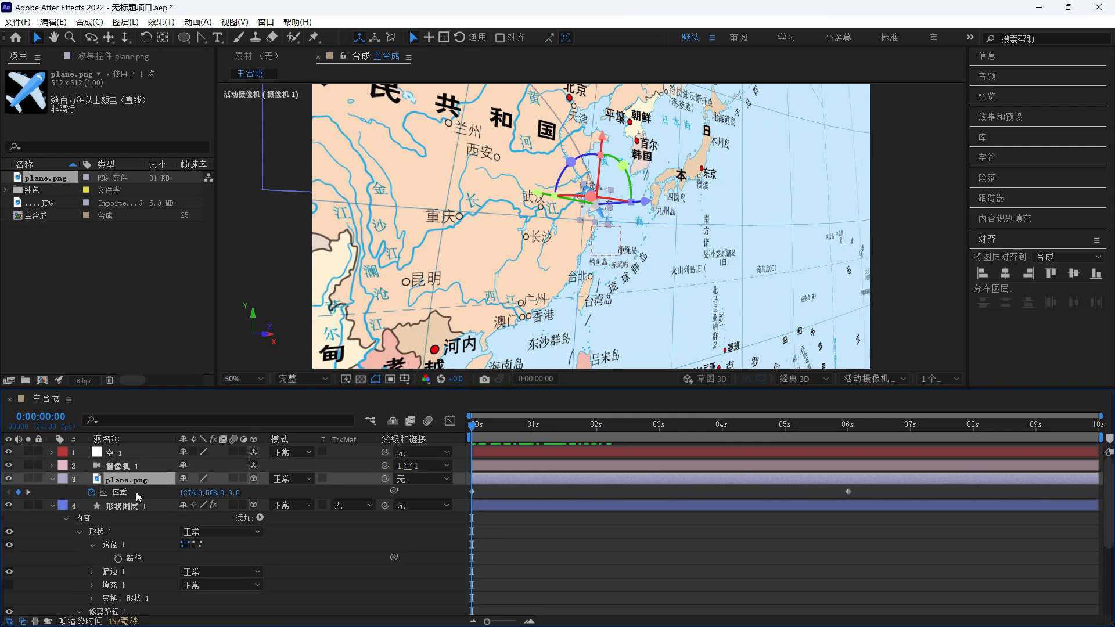
pyautogui.click(138, 493)
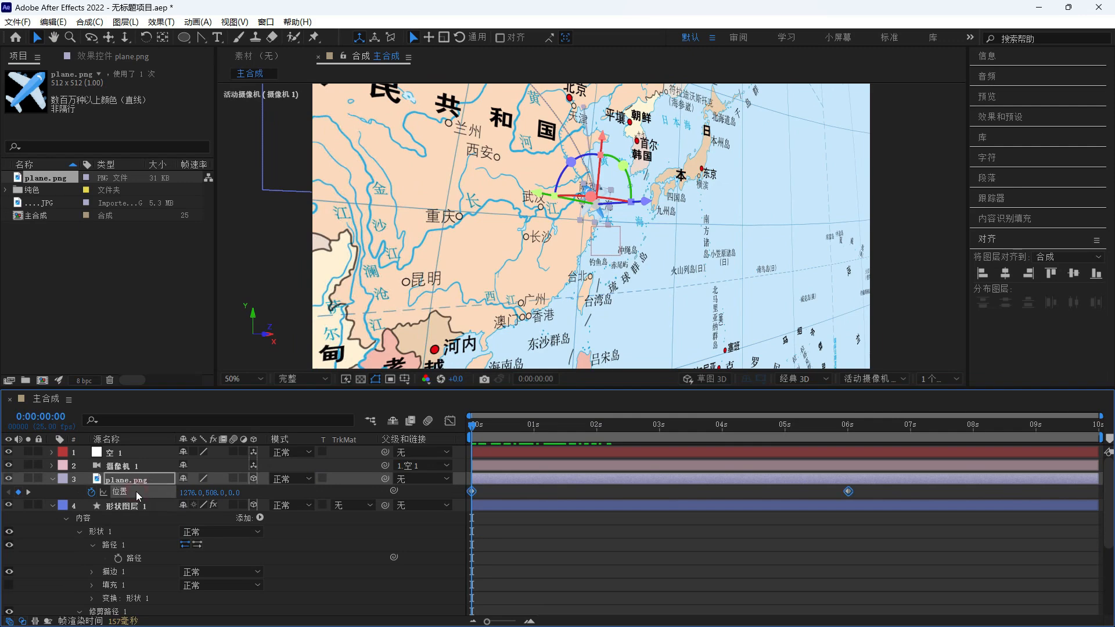
# - At 0:00:00:00, set the plane's Z rotation to -66° and keyframe it
pyautogui.click(142, 480)
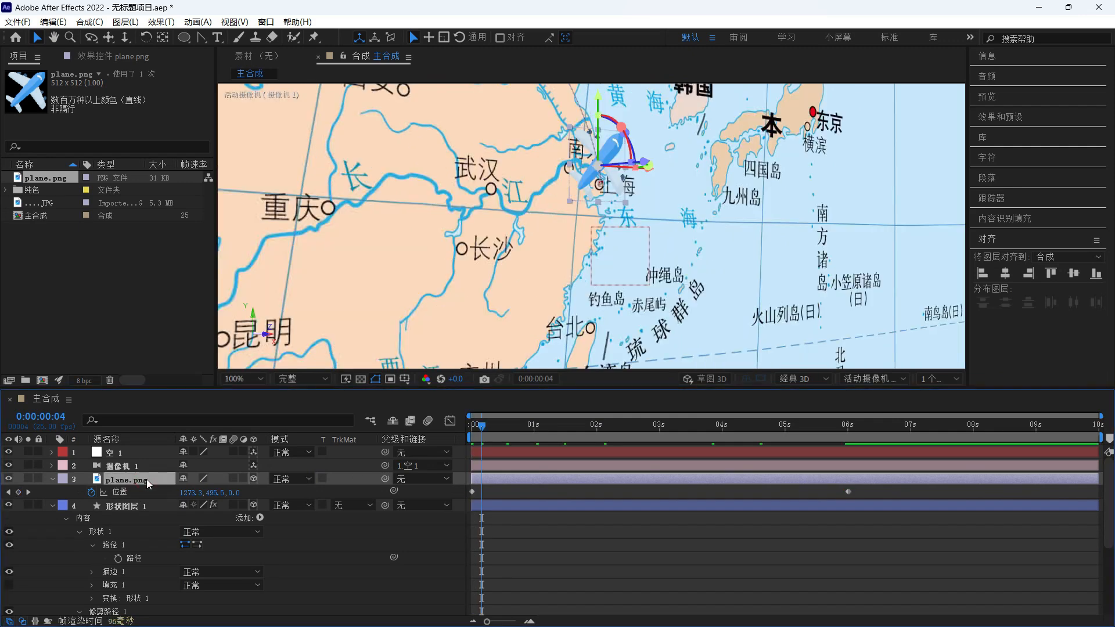
pyautogui.press('r')
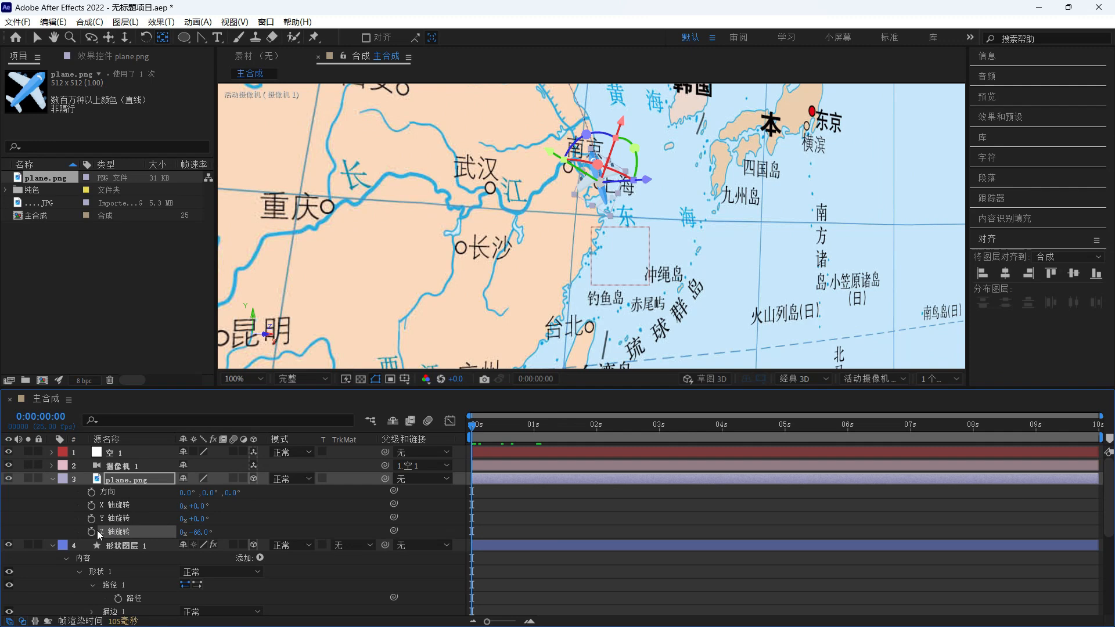
pyautogui.click(91, 532)
# - At 0:00:01:15, set the plane's Z rotation to -77° to align it with the route
pyautogui.moveTo(475, 431); pyautogui.dragTo(573, 426)
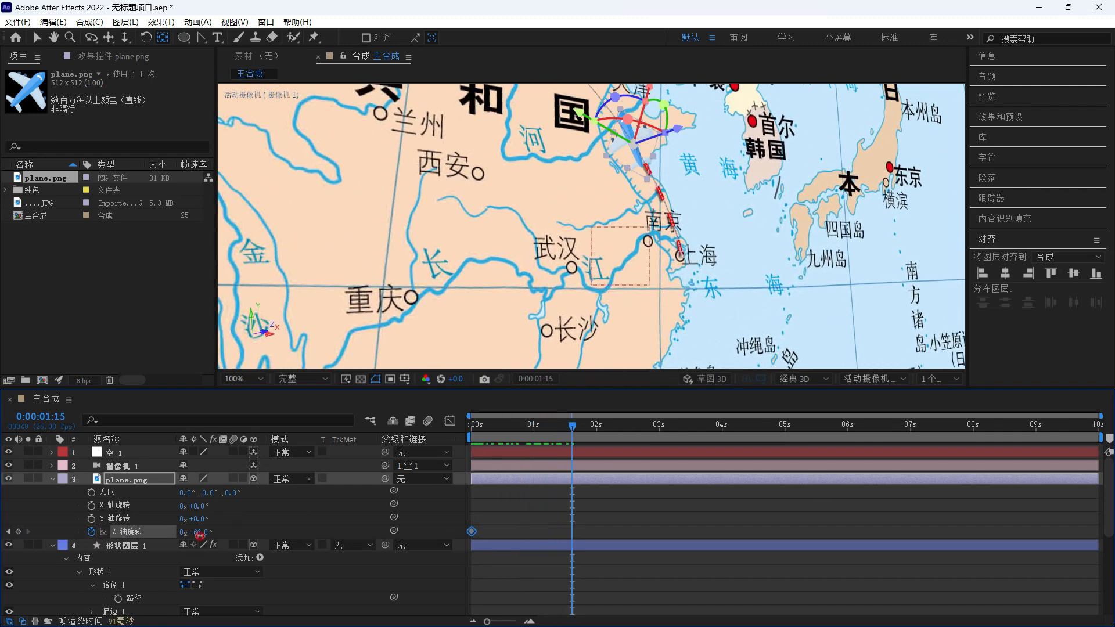
pyautogui.moveTo(200, 536); pyautogui.dragTo(193, 535)
pyautogui.moveTo(578, 216); pyautogui.dragTo(569, 319)
# - Play forward along the route, pausing to add Z rotation keyframes that keep the plane aligned, down to -130°
pyautogui.moveTo(573, 426); pyautogui.dragTo(583, 425)
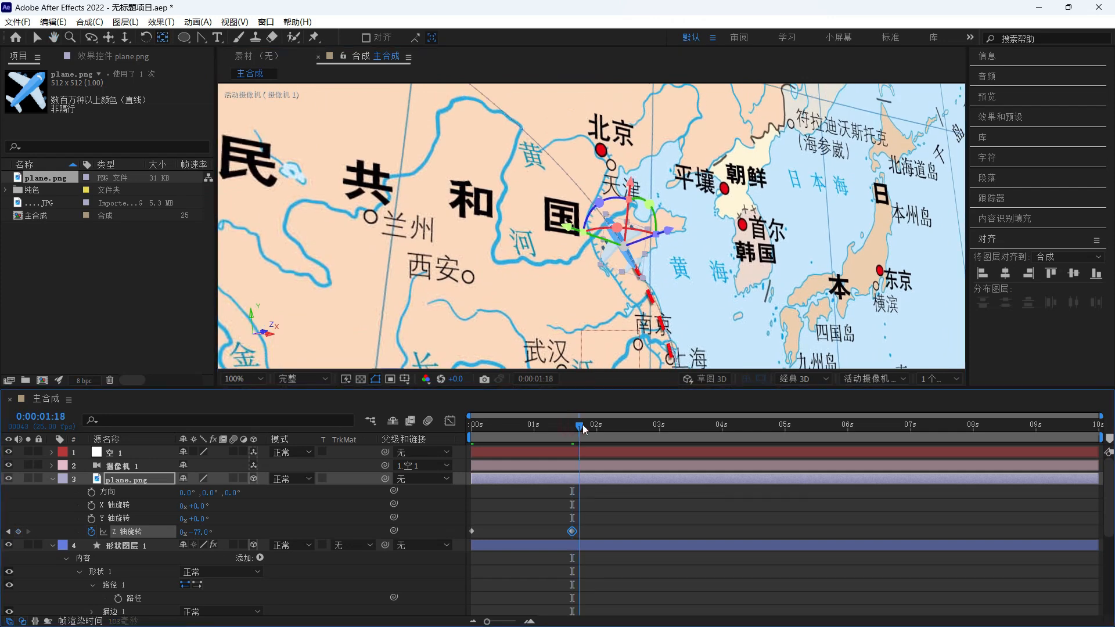
pyautogui.press('space')
pyautogui.moveTo(203, 533); pyautogui.dragTo(199, 533)
pyautogui.press('space')
pyautogui.press('space')
pyautogui.press('space')
pyautogui.press('space')
# - Set the plane's Z rotation to -138° at 0:00:05:05, and adjust it slightly again at 0:00:05:17
pyautogui.moveTo(772, 433); pyautogui.dragTo(799, 431)
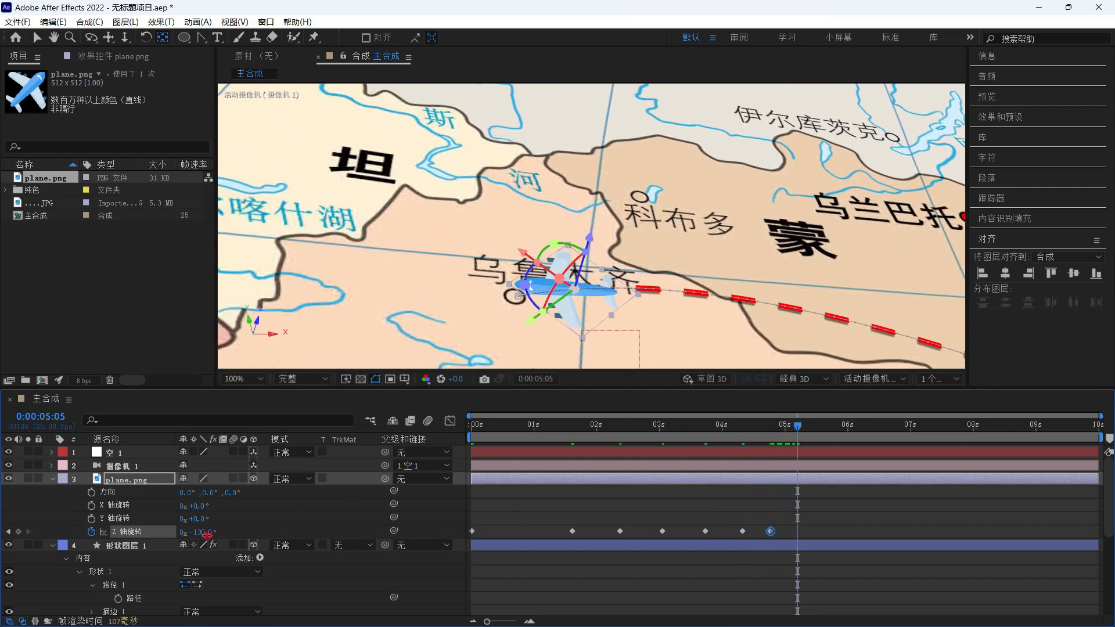
pyautogui.moveTo(206, 533); pyautogui.dragTo(201, 533)
pyautogui.moveTo(798, 431); pyautogui.dragTo(812, 431)
pyautogui.click(828, 430)
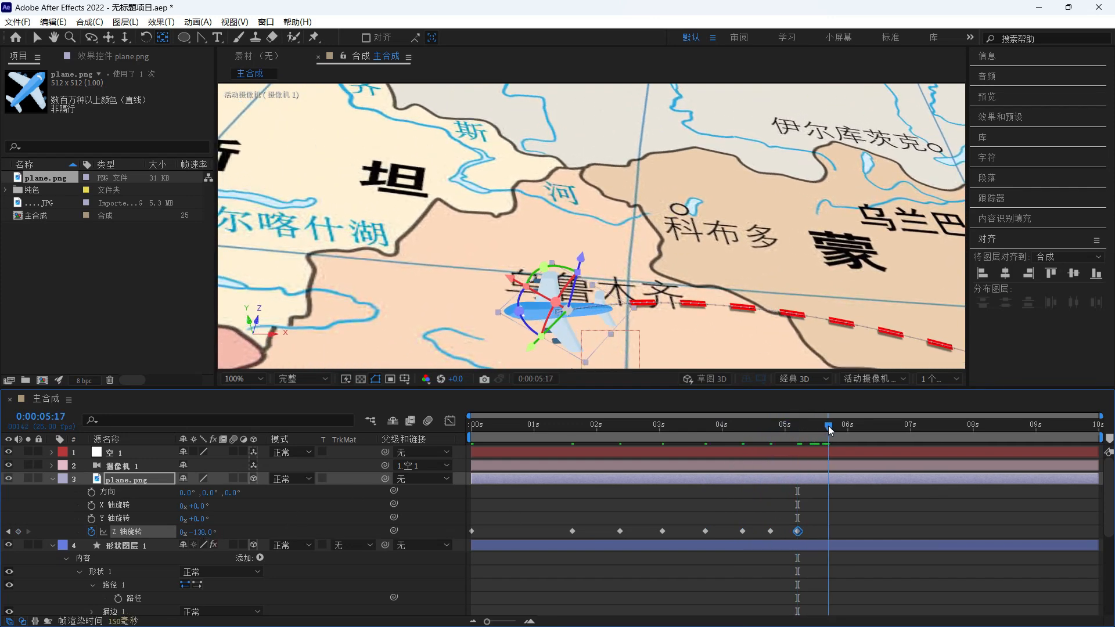
pyautogui.moveTo(204, 535); pyautogui.dragTo(203, 535)
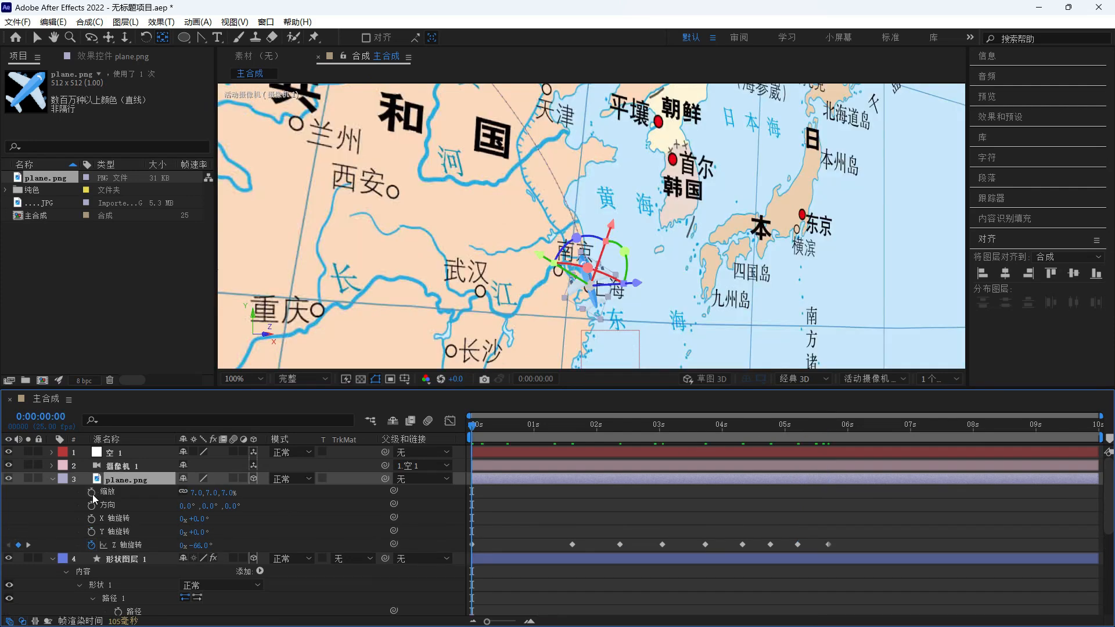
# - Keyframe the plane's scale so it grows from 0% at 0:00:00:00 to 7% at 0:00:00:08
pyautogui.click(91, 492)
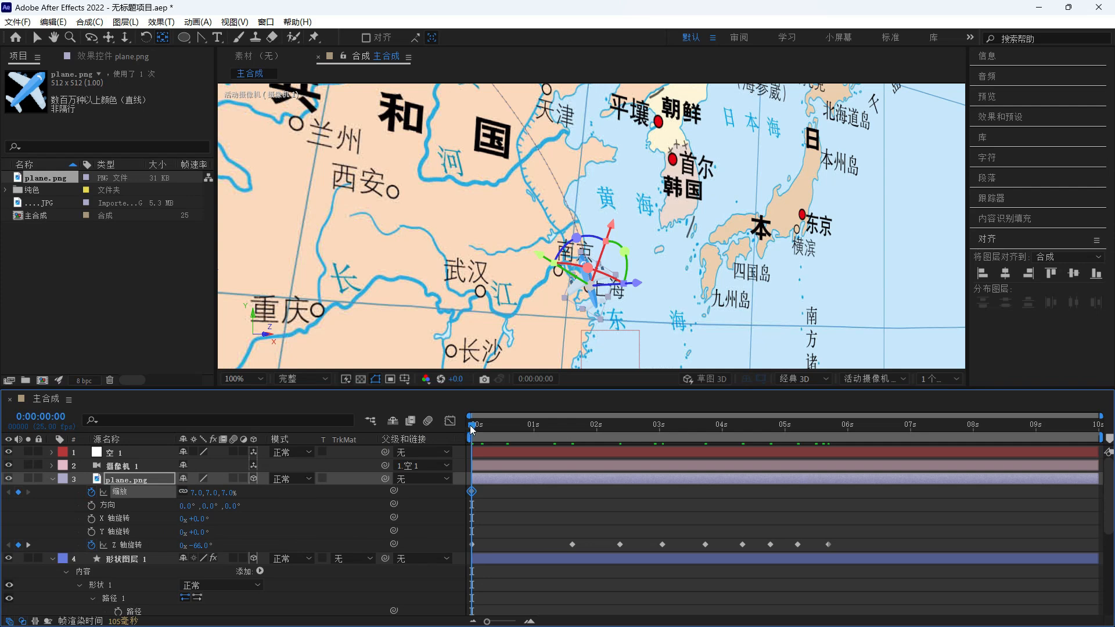
pyautogui.moveTo(471, 430); pyautogui.dragTo(492, 429)
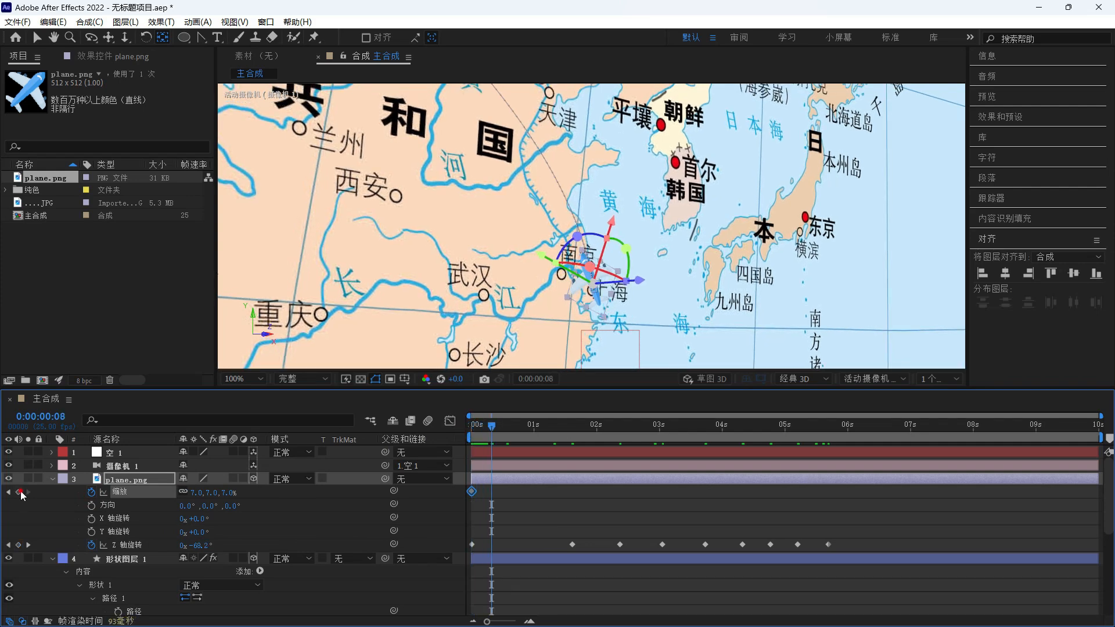
pyautogui.press('Home')
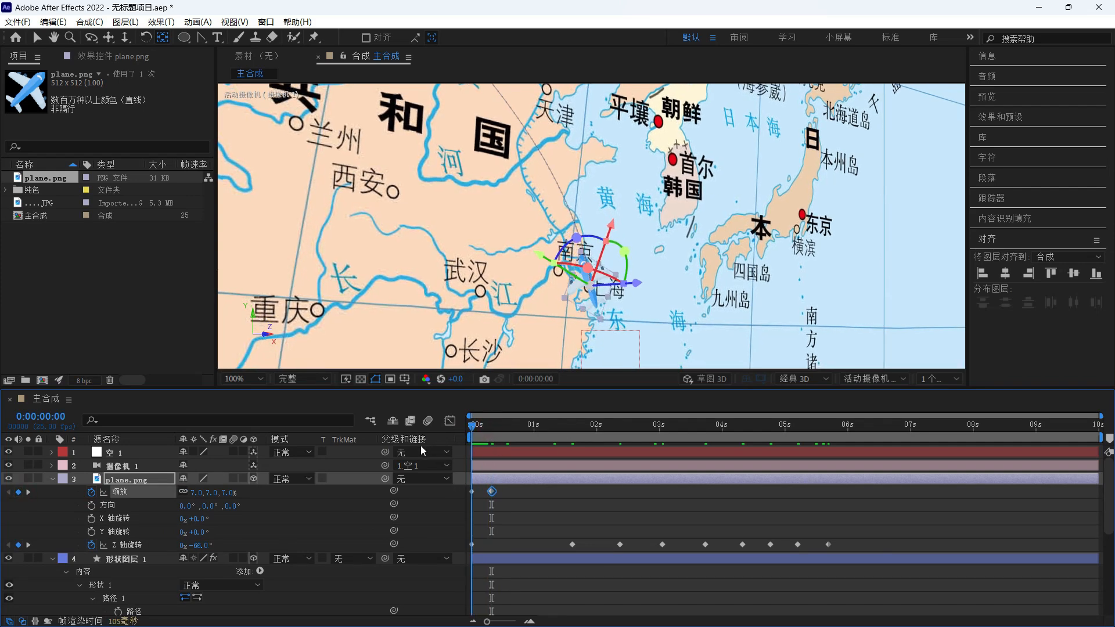
pyautogui.click(214, 493)
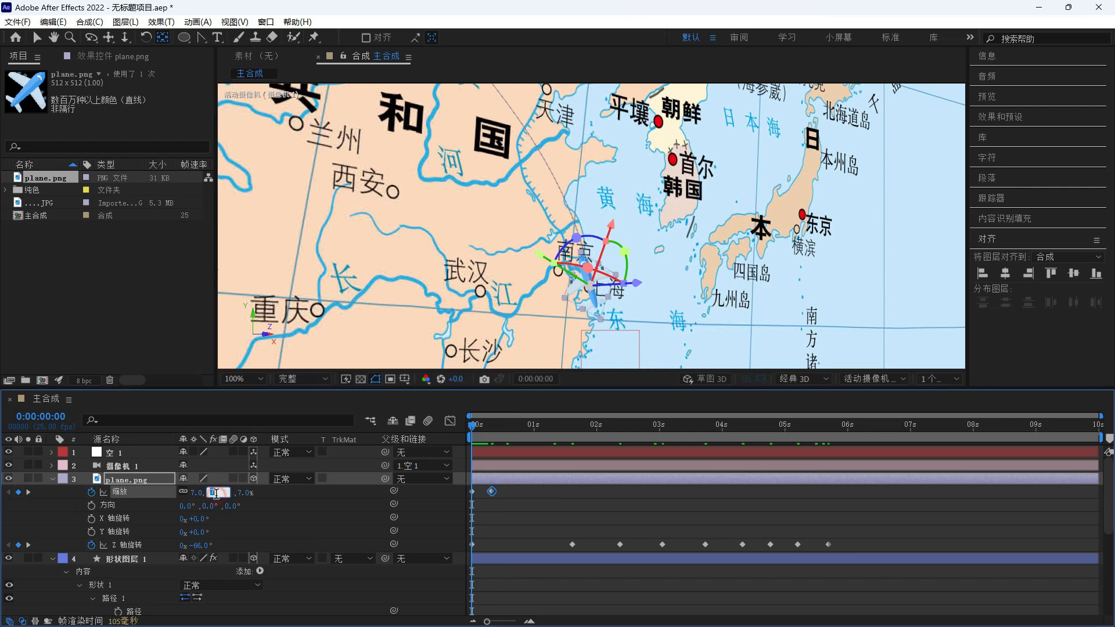
pyautogui.click(338, 505)
# - Ease the plane's two opening scale keyframes and adjust their speed curve in the graph editor
pyautogui.moveTo(500, 489); pyautogui.dragTo(417, 501)
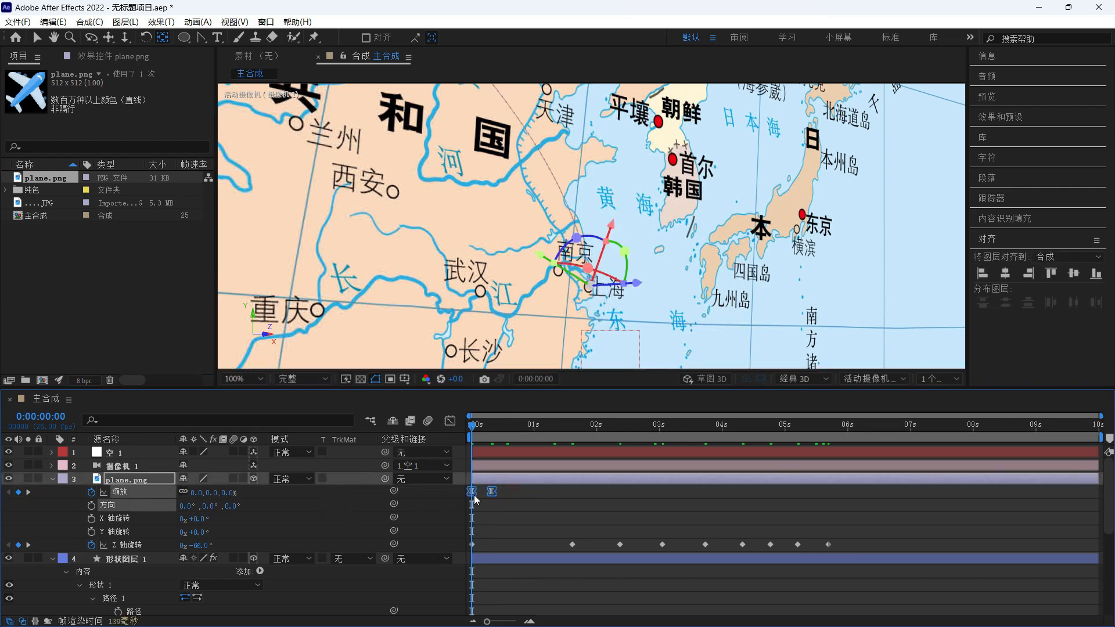
pyautogui.click(450, 421)
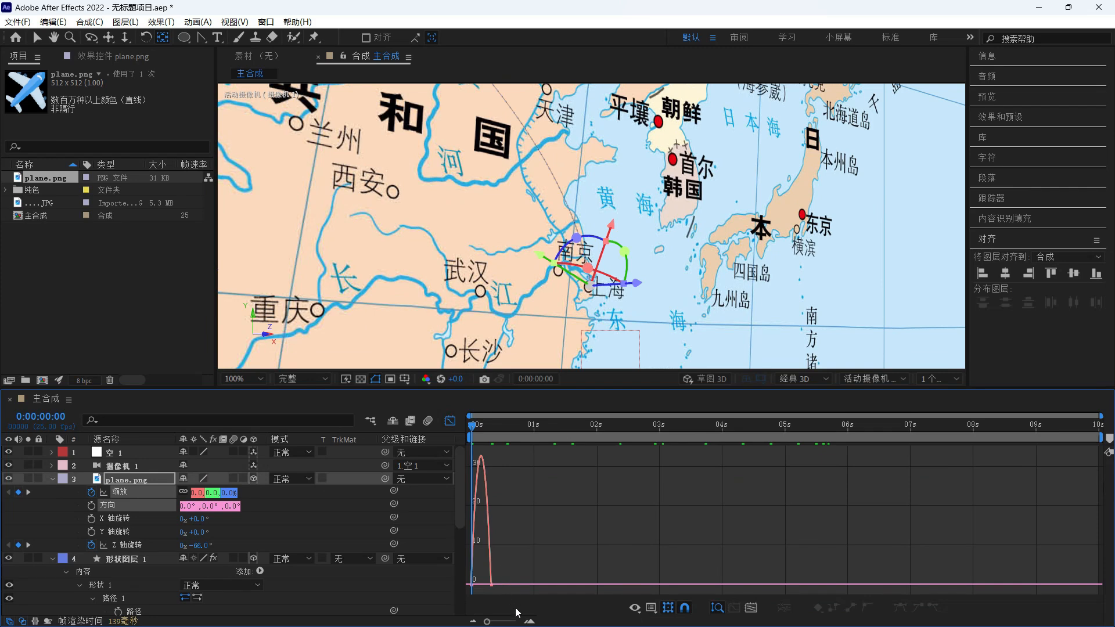
pyautogui.click(529, 621)
pyautogui.moveTo(507, 587); pyautogui.dragTo(455, 418)
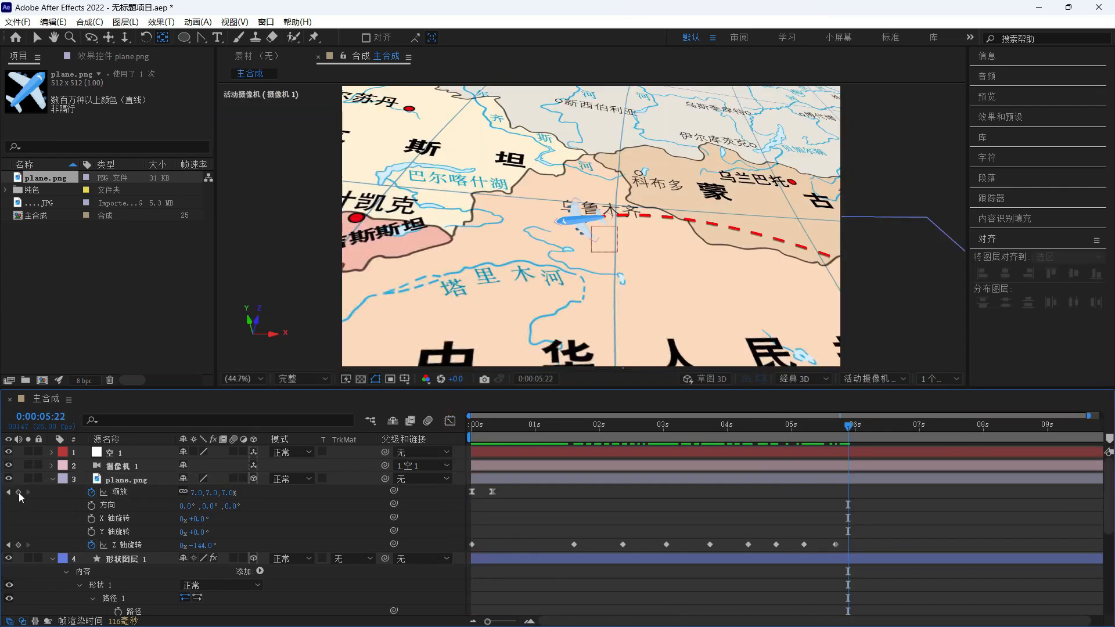
# - Keyframe the plane's scale at 7% at 0:00:05:22 and shrink it to nothing at 0:00:06:01
pyautogui.click(19, 493)
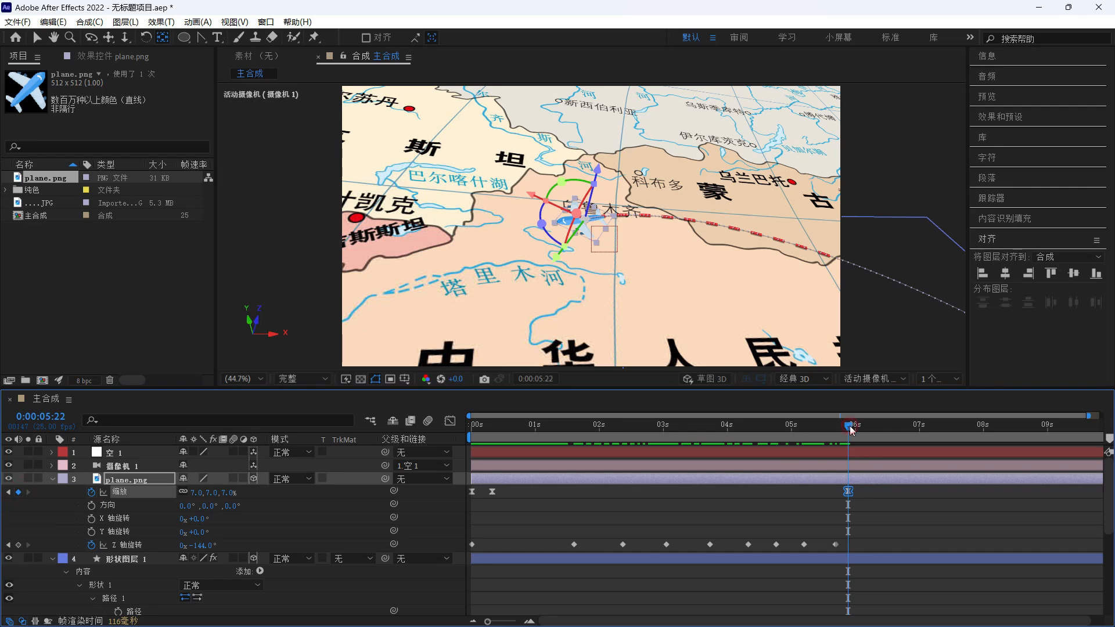
pyautogui.moveTo(851, 429); pyautogui.dragTo(861, 430)
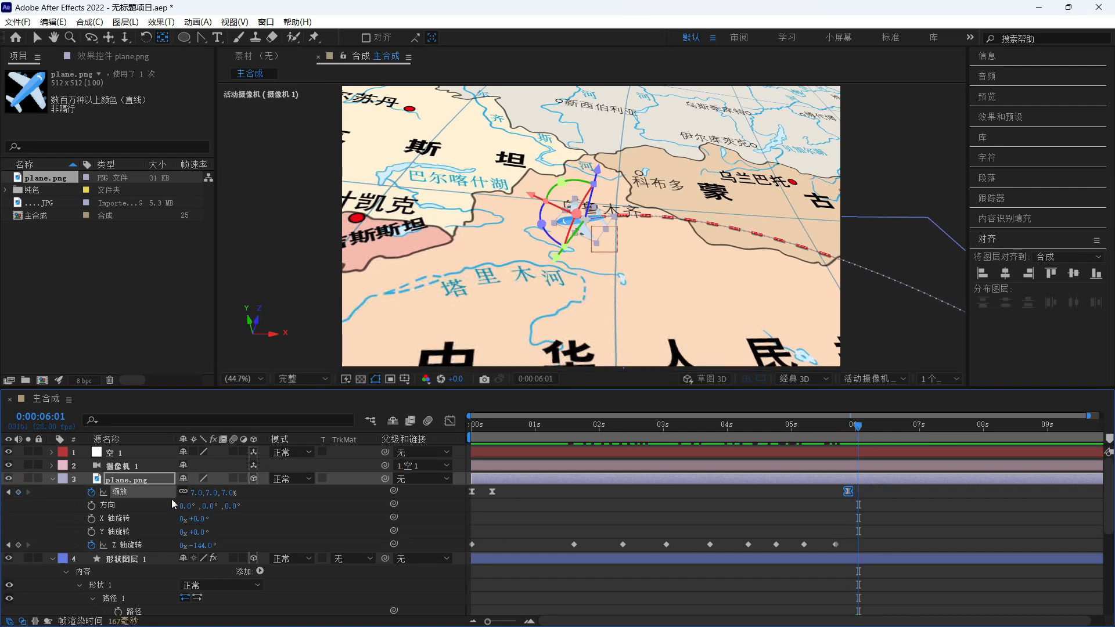
pyautogui.press('Return')
pyautogui.press('pageup')
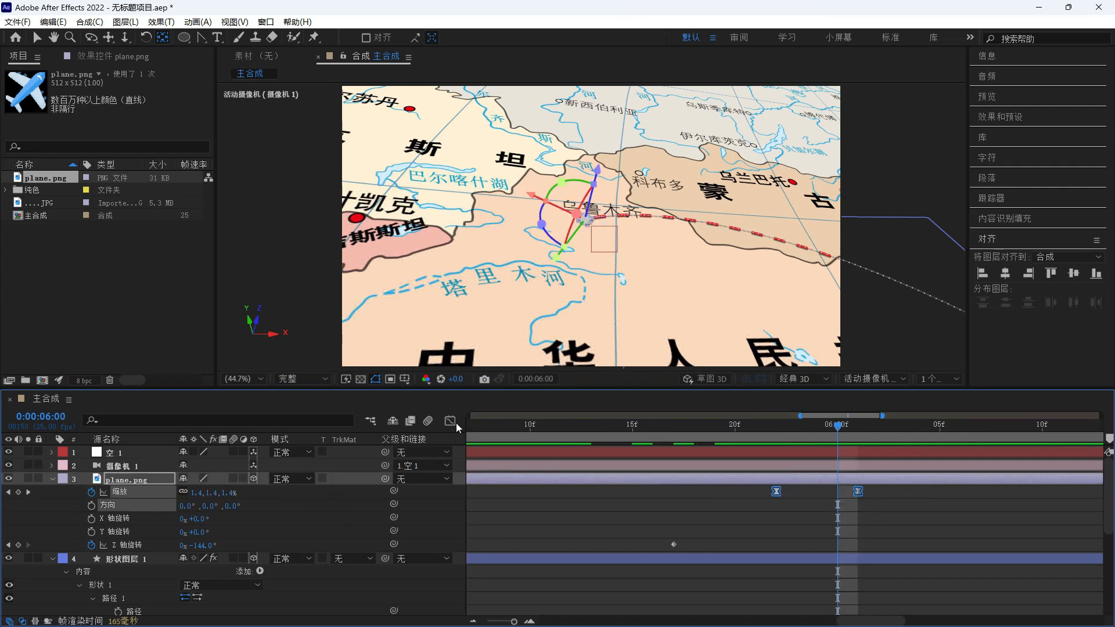
# - Adjust the speed curve between the plane's two closing scale keyframes in the graph editor
pyautogui.click(450, 420)
pyautogui.moveTo(782, 466); pyautogui.dragTo(854, 457)
pyautogui.click(450, 422)
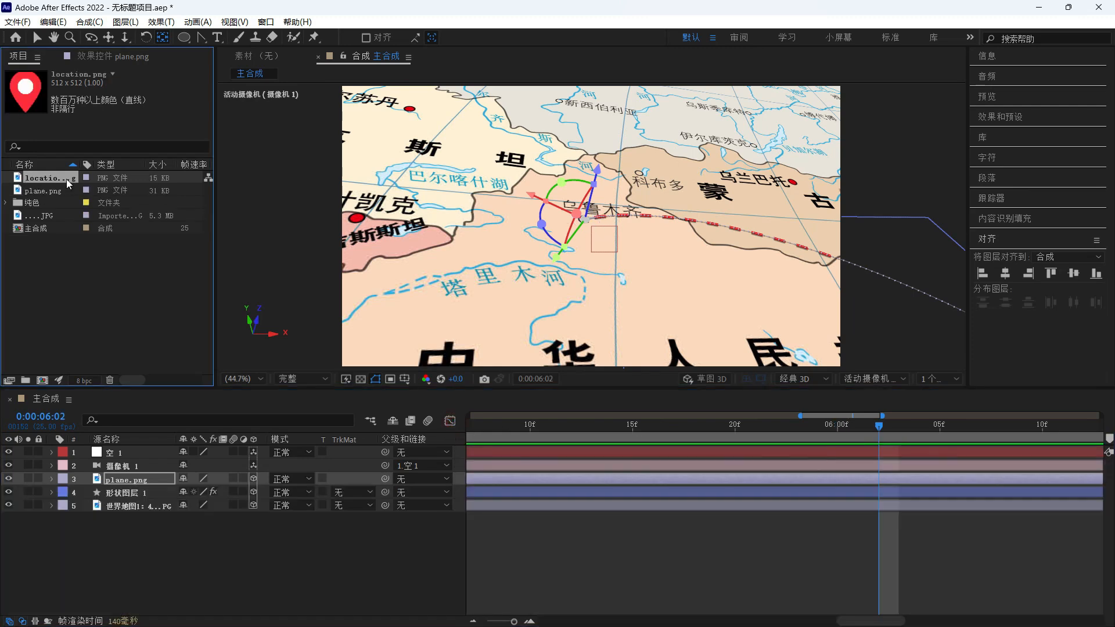
# - Add location.png to 主合成 just above the plane layer and make it a 3D layer
pyautogui.moveTo(115, 322); pyautogui.dragTo(140, 473)
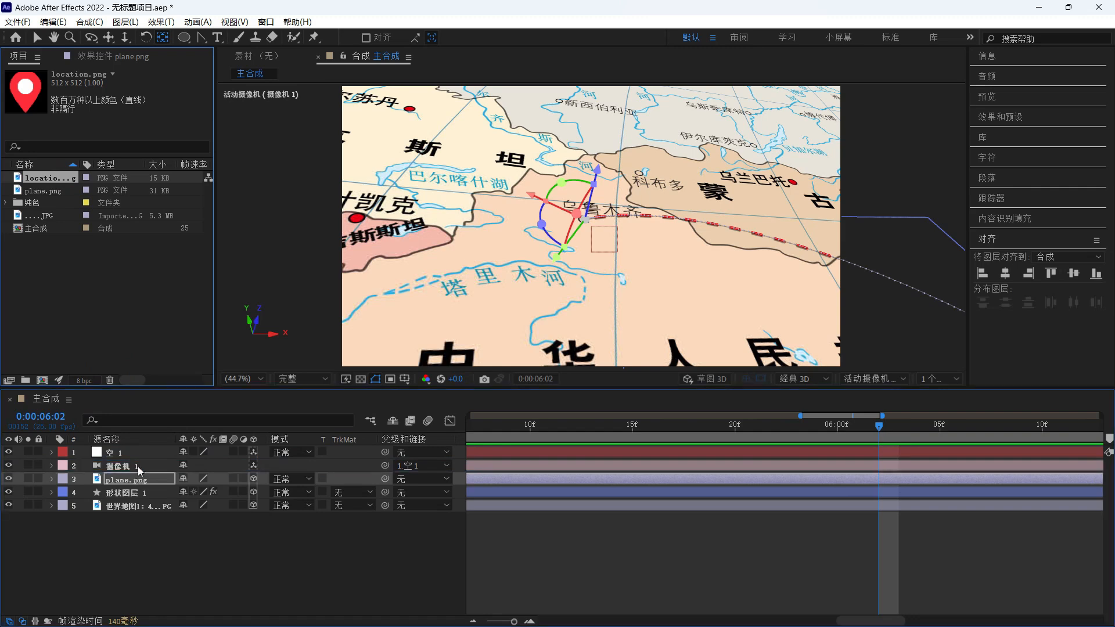
pyautogui.click(253, 479)
pyautogui.press('s')
# - Reduce the scale of location.png to 7%
pyautogui.press('Left')
pyautogui.press('Left')
pyautogui.press('Left')
pyautogui.press('Left')
pyautogui.press('Left')
pyautogui.press('Left')
pyautogui.press('Left')
pyautogui.press('Left')
pyautogui.press('Left')
pyautogui.press('Left')
pyautogui.press('Left')
pyautogui.press('Left')
pyautogui.press('Left')
pyautogui.press('Left')
pyautogui.press('Left')
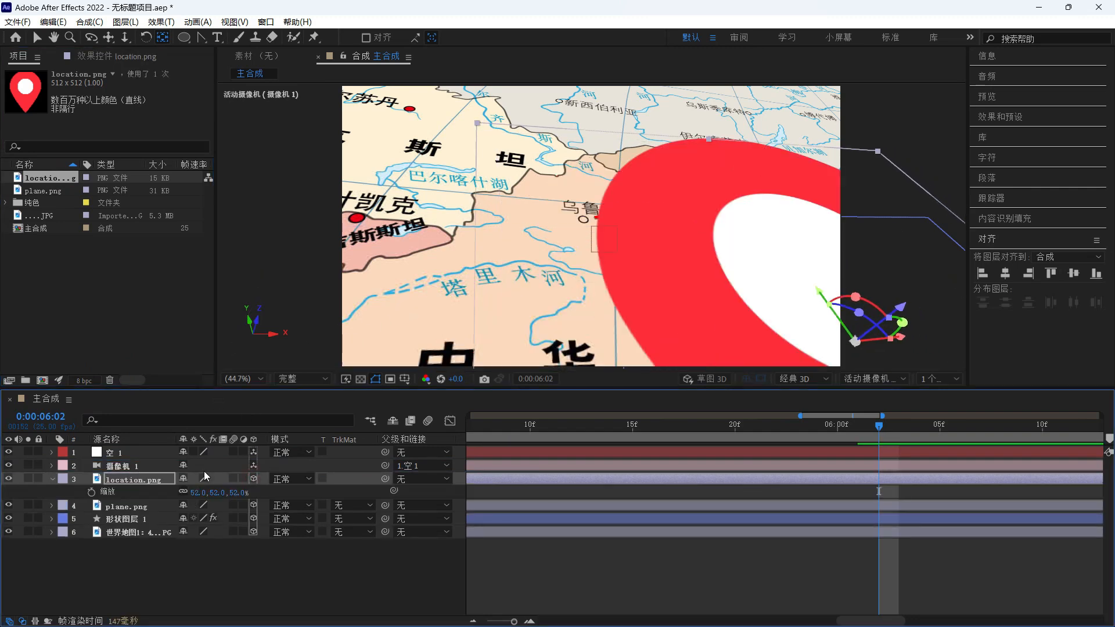
pyautogui.hotkey('shift', 'Up')
pyautogui.hotkey('shift', 'Up')
pyautogui.click(191, 492)
pyautogui.write('11')
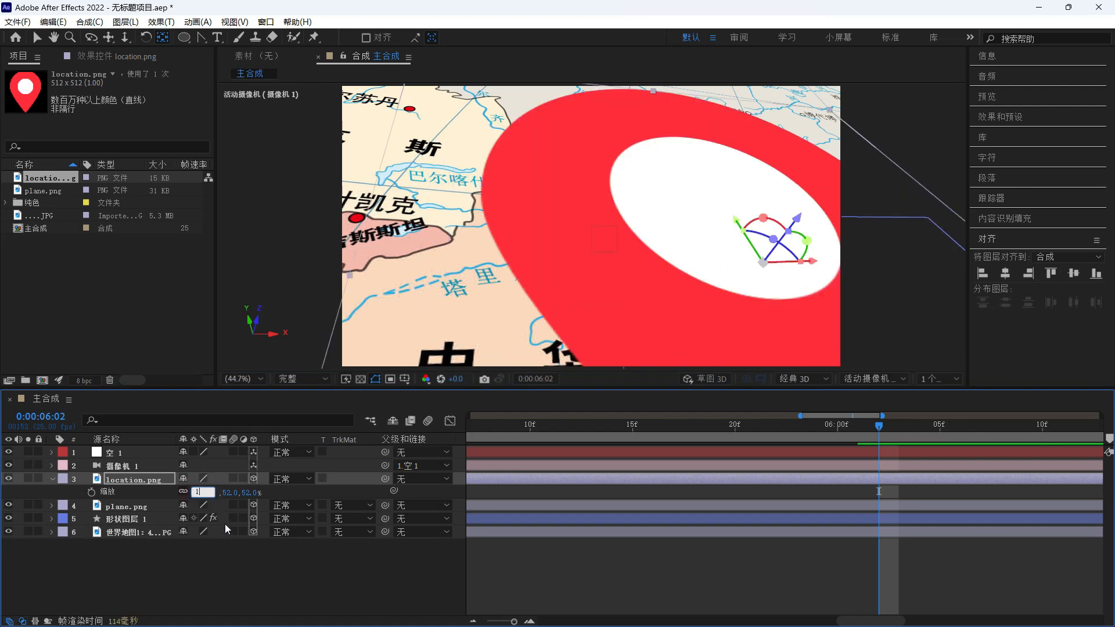
pyautogui.click(237, 555)
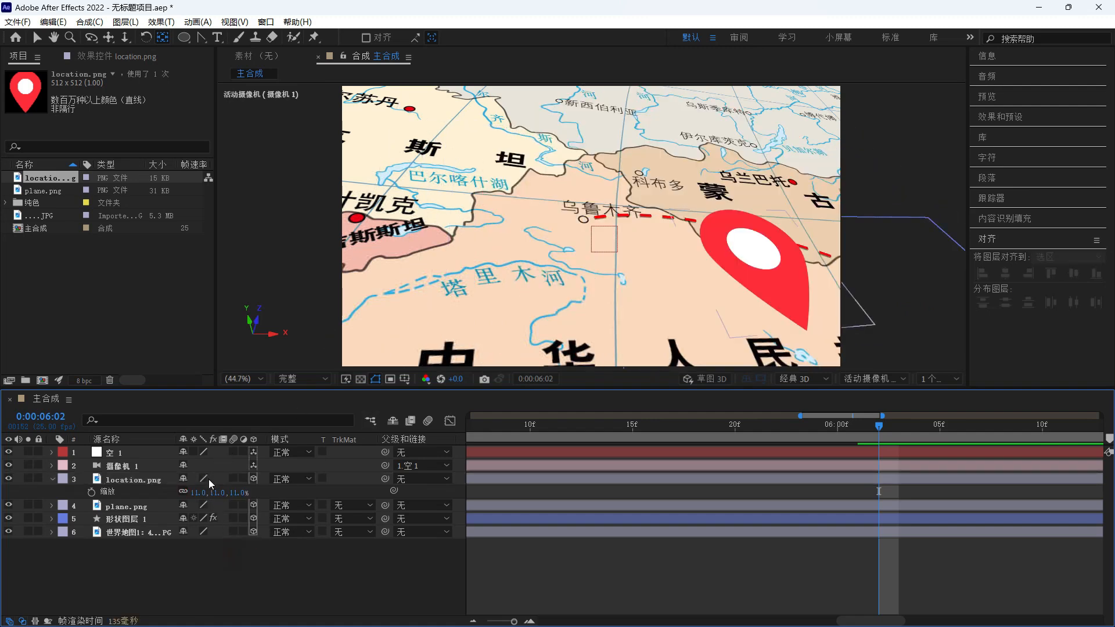
pyautogui.write('7')
pyautogui.press('Return')
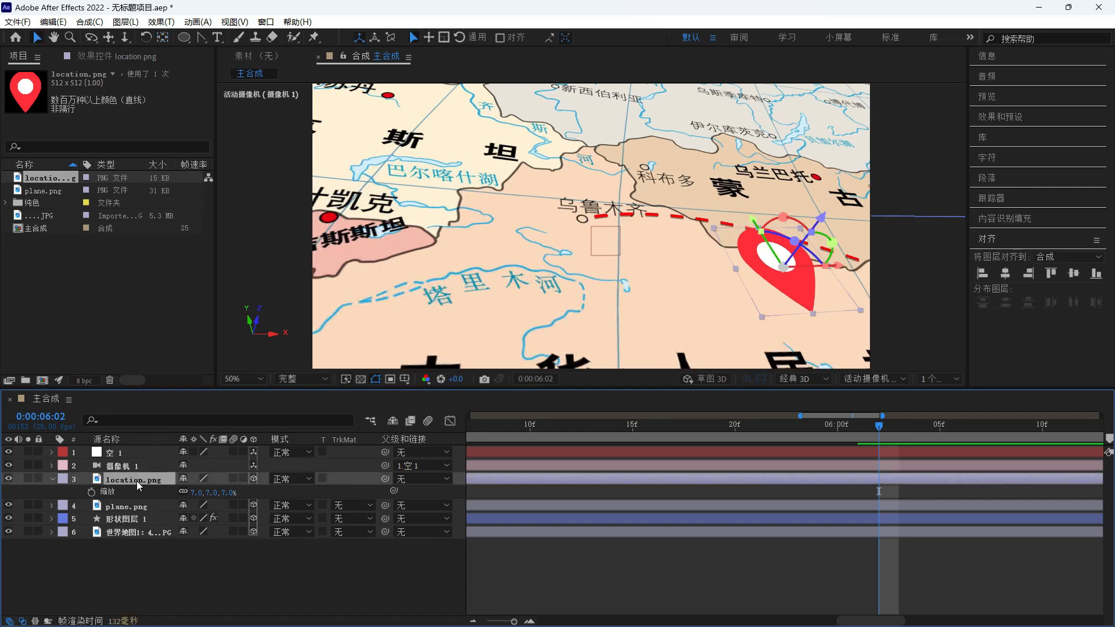
# - Apply the 颜色键 effect to location.png and sample the white centre of the pin as its key colour
pyautogui.hotkey('ctrl', 'space')
pyautogui.write('yanse')
pyautogui.press('space')
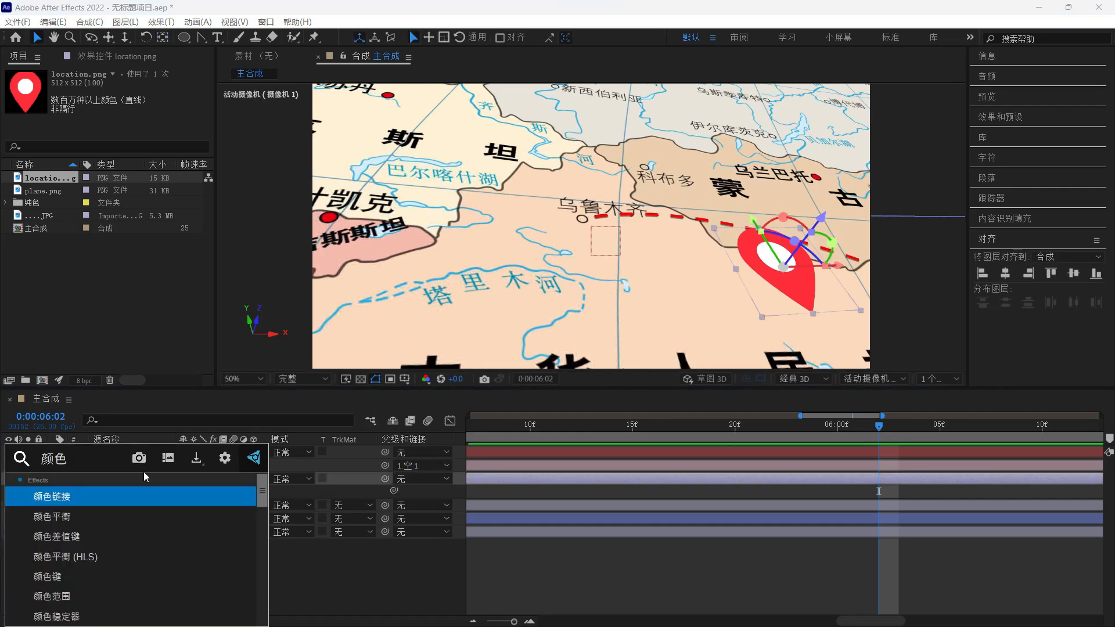
pyautogui.click(107, 574)
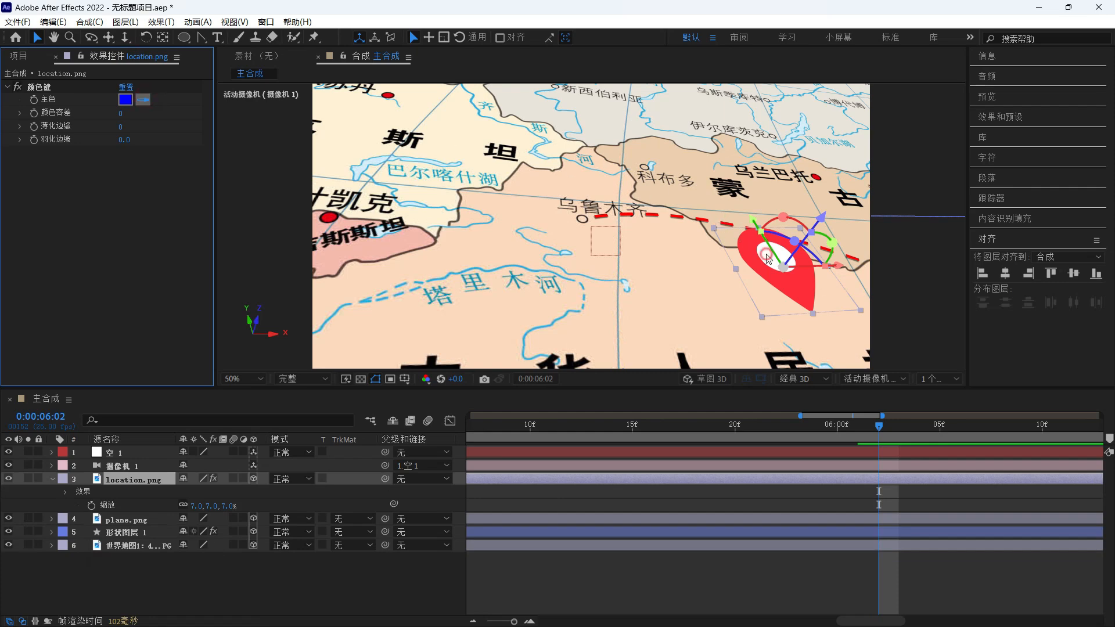
pyautogui.click(766, 254)
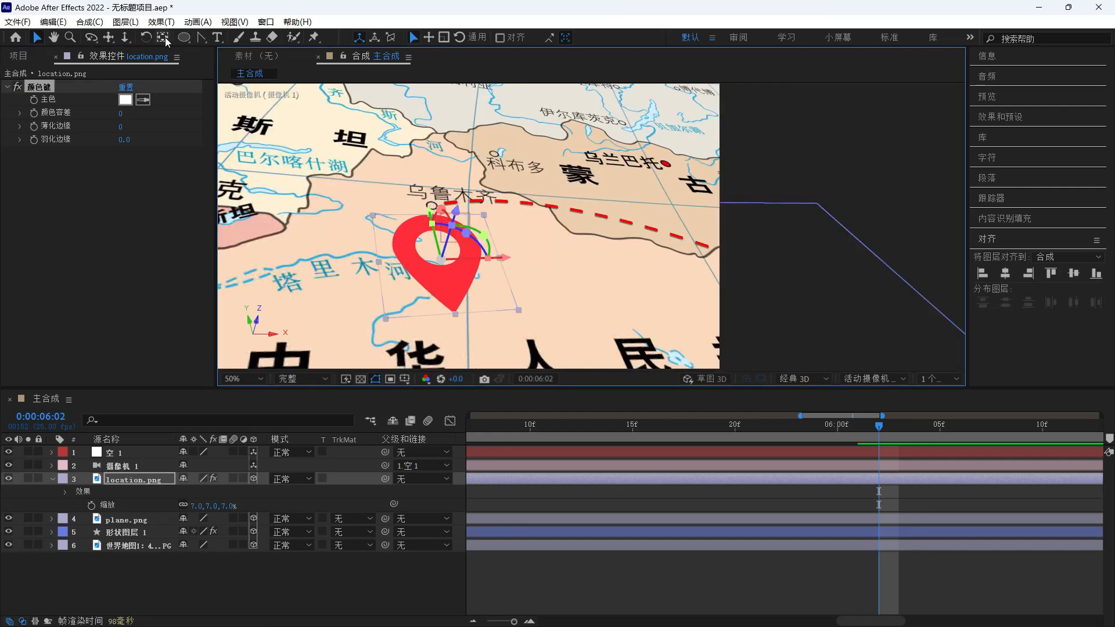
# - Move the anchor point of location.png to the pin's tip and bring the pin to 乌鲁木齐
pyautogui.click(163, 38)
pyautogui.moveTo(431, 219); pyautogui.dragTo(438, 166)
pyautogui.press('v')
pyautogui.moveTo(496, 201); pyautogui.dragTo(503, 202)
# - Nudge the pin downward until its tip sits inside the 乌鲁木齐 marker circle
pyautogui.scroll(2, 451, 188)
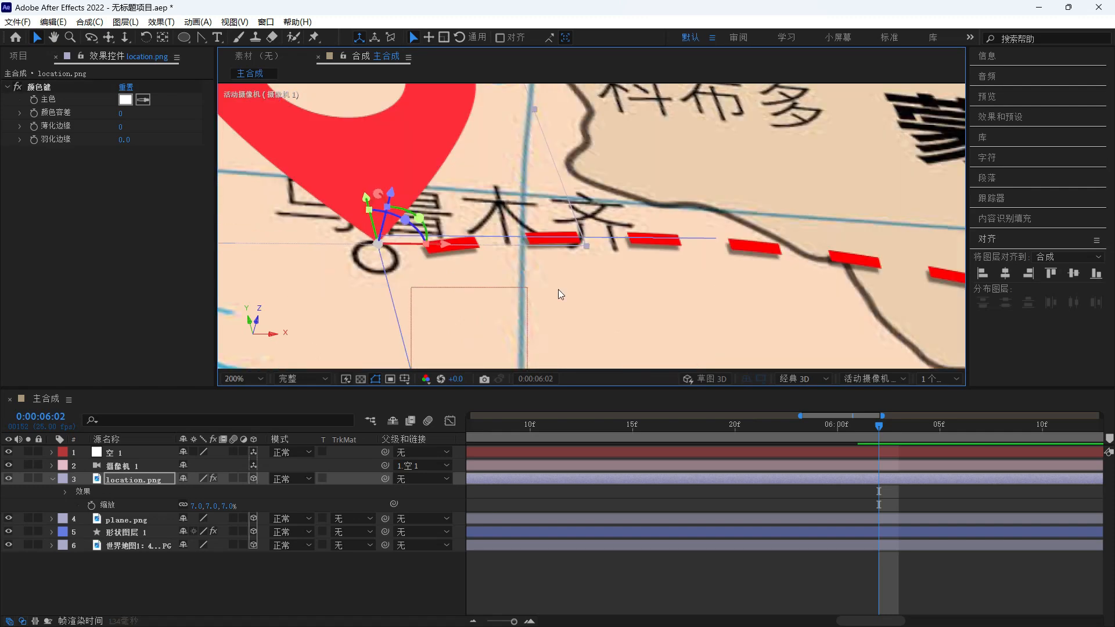
pyautogui.press('Down')
pyautogui.press('Down')
pyautogui.press('Down')
pyautogui.press('Down')
pyautogui.press('Down')
pyautogui.press('Down')
pyautogui.press('Down')
pyautogui.press('Down')
pyautogui.press('Down')
pyautogui.press('Down')
pyautogui.press('Down')
pyautogui.press('Down')
pyautogui.press('Down')
pyautogui.press('Down')
pyautogui.press('Down')
pyautogui.press('Down')
pyautogui.press('Down')
pyautogui.press('Down')
pyautogui.press('Down')
pyautogui.press('Down')
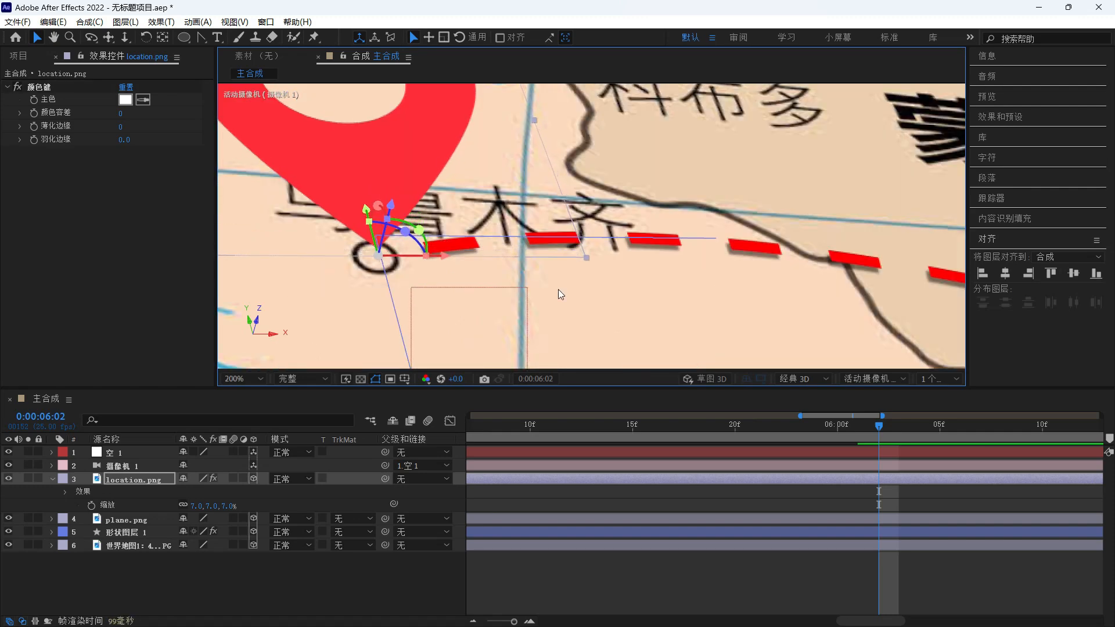
pyautogui.press('Down')
pyautogui.press('Down')
pyautogui.press('Down')
pyautogui.press('Down')
# - Stand the pin upright with an X rotation of 76° and parent location.png to the null 空 1
pyautogui.moveTo(205, 506); pyautogui.dragTo(248, 505)
pyautogui.moveTo(577, 203); pyautogui.dragTo(579, 203)
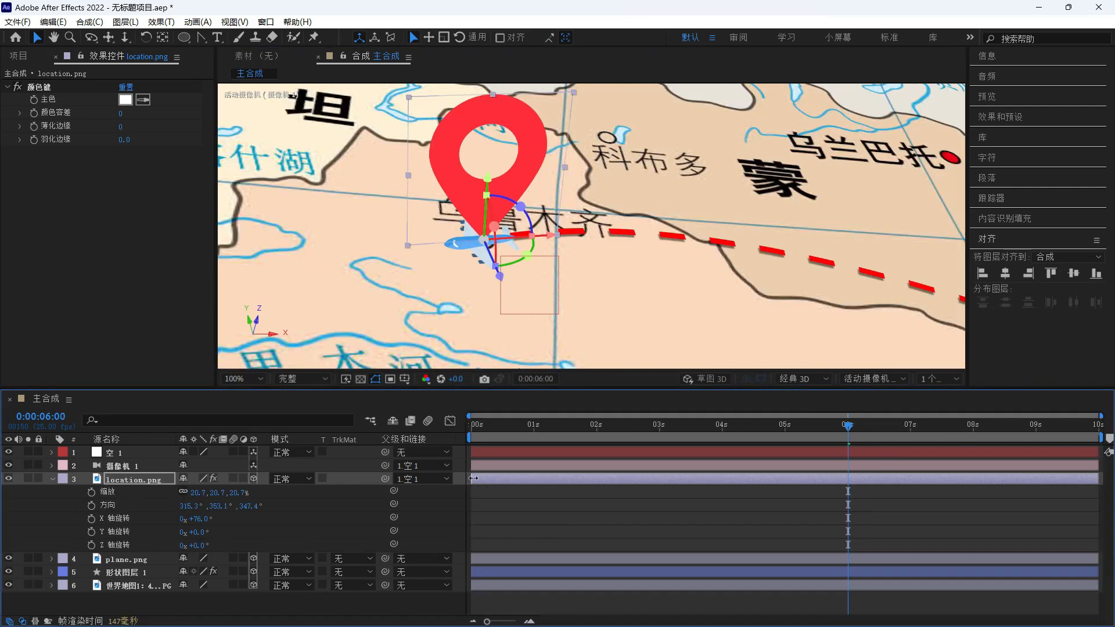
# - Trim location.png to start at 0:00:06:00 and keyframe its scale from nothing there to 7% at 0:00:06:03
pyautogui.click(473, 479)
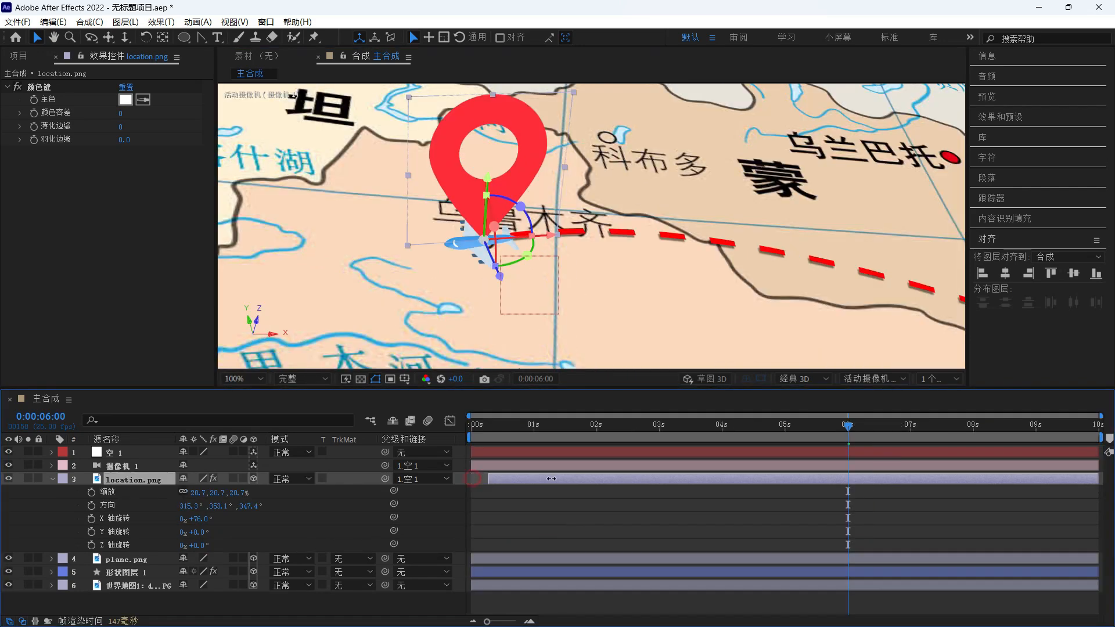
pyautogui.moveTo(552, 479); pyautogui.dragTo(848, 479)
pyautogui.click(91, 492)
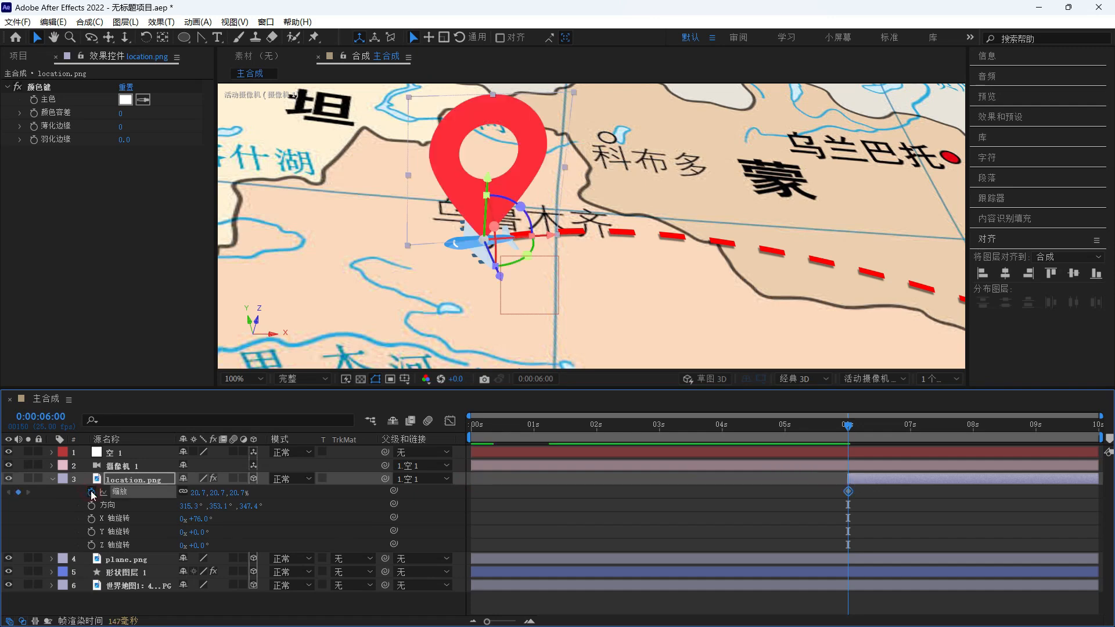
pyautogui.click(201, 493)
pyautogui.press('Return')
pyautogui.click(856, 425)
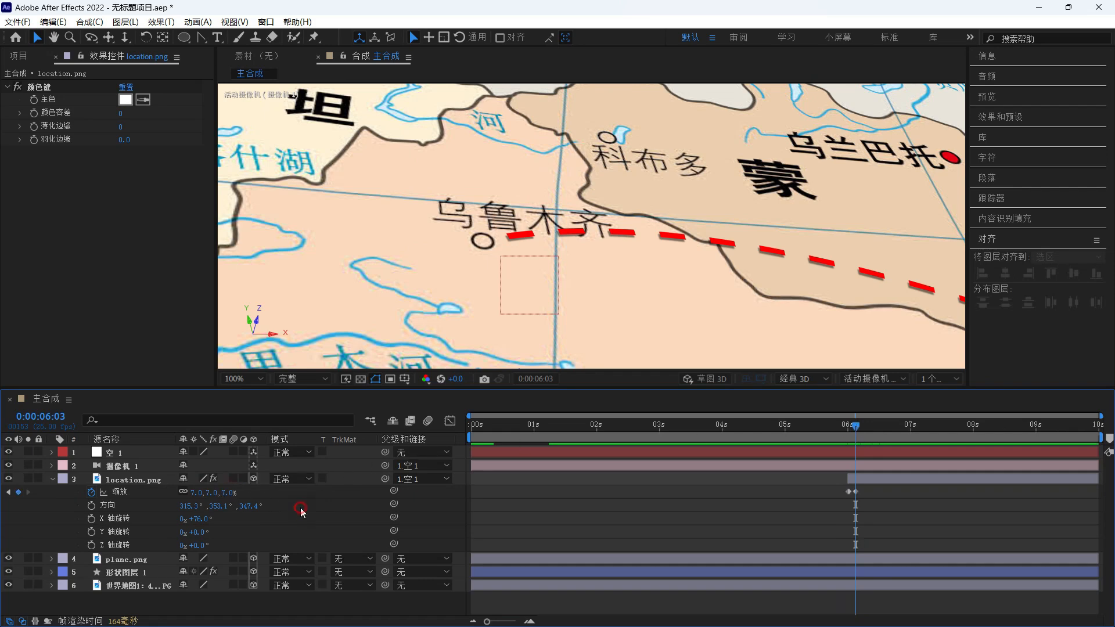
# - Ease the pin's two scale keyframes and reshape their speed curve so the growth starts fast and slows toward the end
pyautogui.press('=')
pyautogui.press('=')
pyautogui.moveTo(891, 488); pyautogui.dragTo(790, 504)
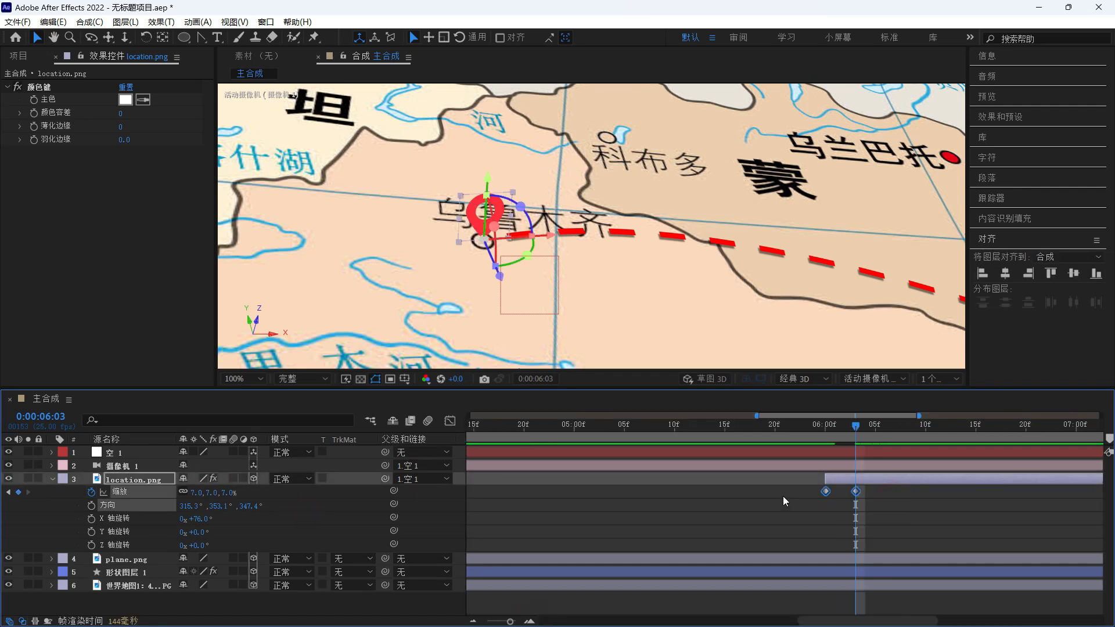
pyautogui.click(450, 420)
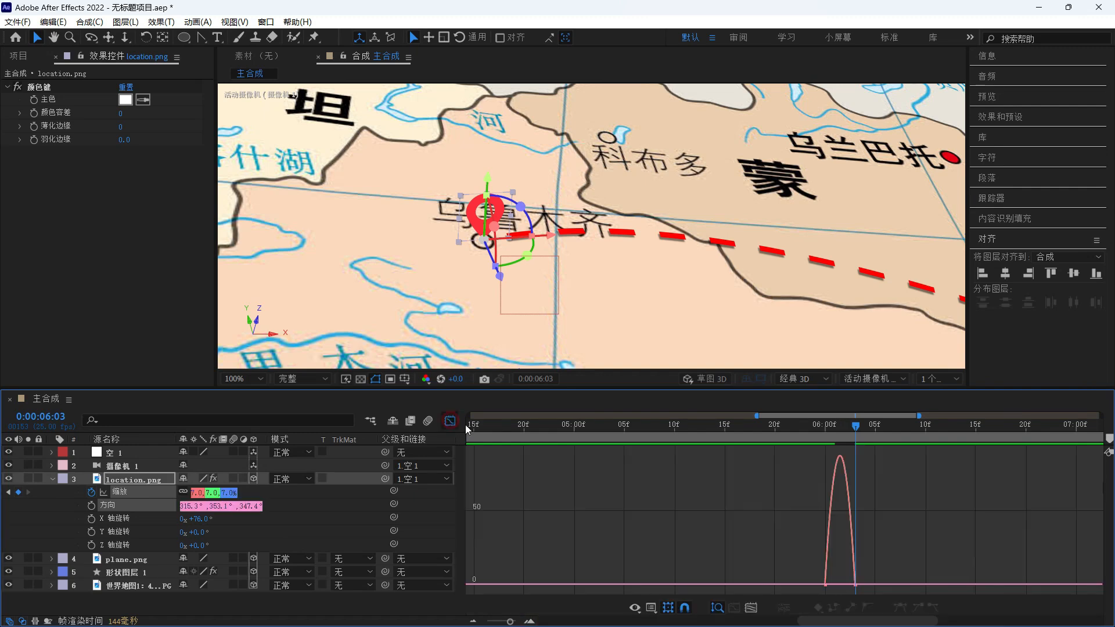
pyautogui.click(854, 584)
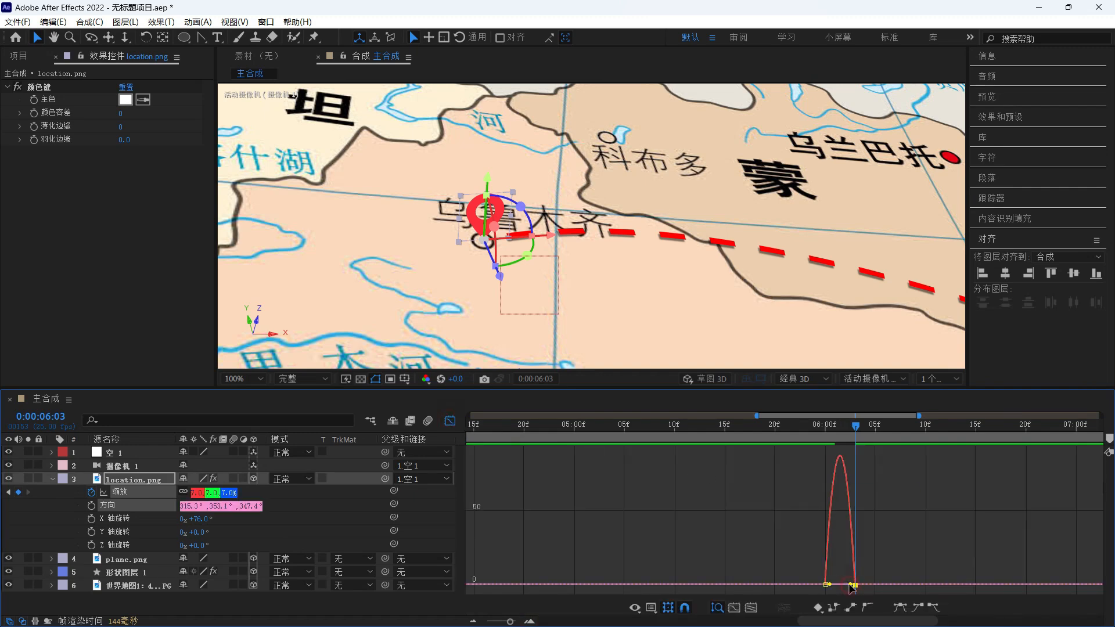
pyautogui.moveTo(849, 585); pyautogui.dragTo(840, 585)
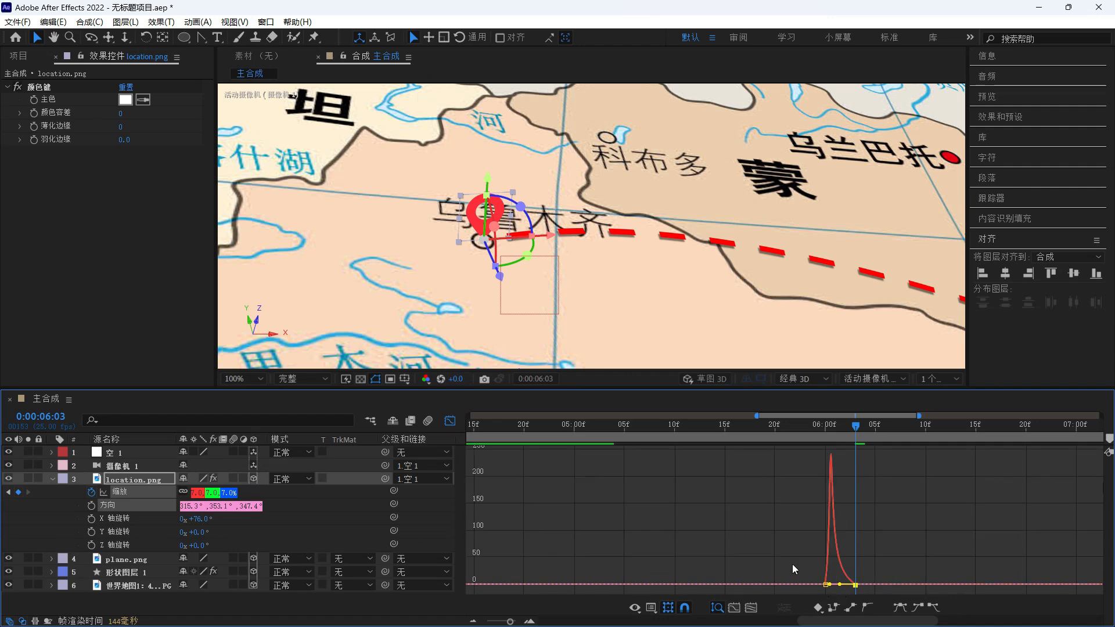
pyautogui.click(450, 420)
# - Preview the pin's pop-up animation and enable motion blur for location.png
pyautogui.moveTo(863, 428)
pyautogui.mouseDown()
pyautogui.moveTo(832, 430)
pyautogui.moveTo(878, 442)
pyautogui.mouseUp()
pyautogui.press('space')
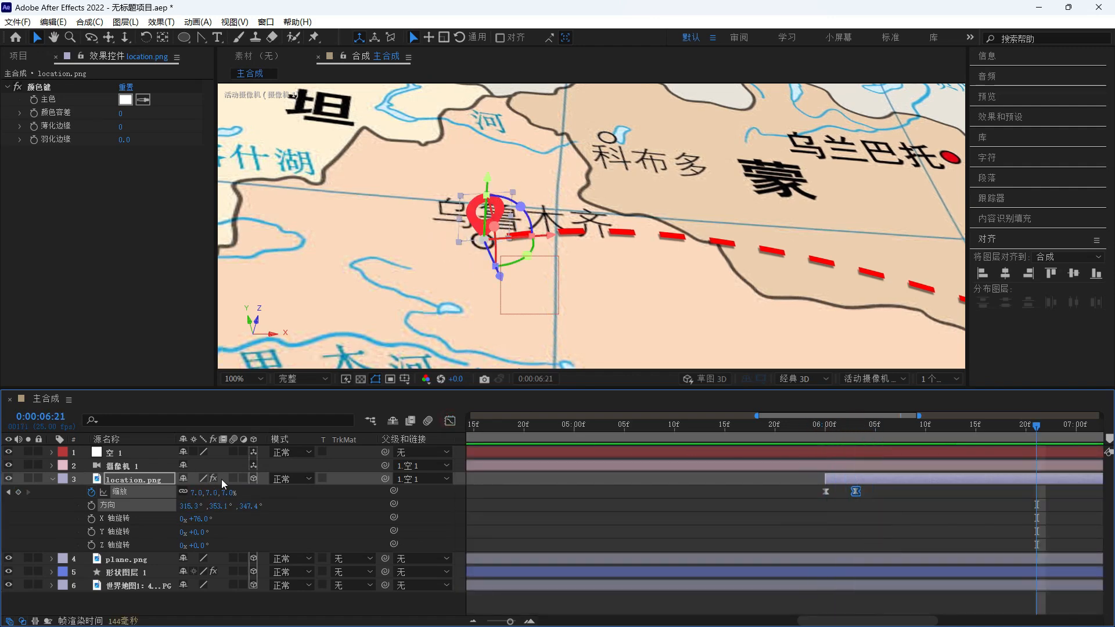
pyautogui.click(233, 479)
# - Create a new composition named 发光点 with a size of 500 × 500 px
pyautogui.click(18, 56)
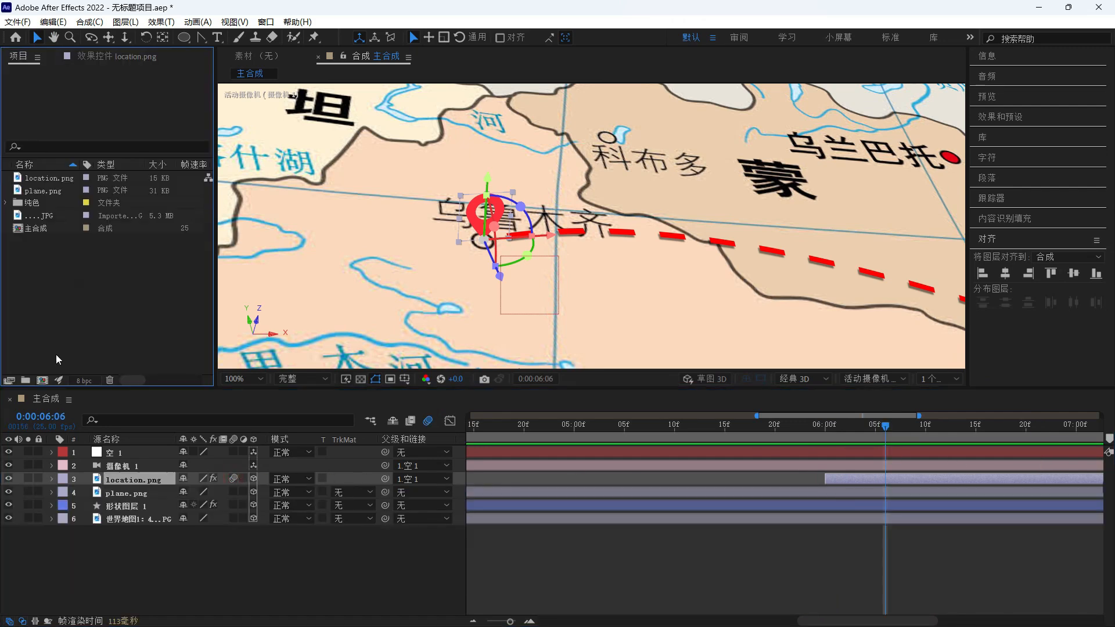
pyautogui.click(42, 381)
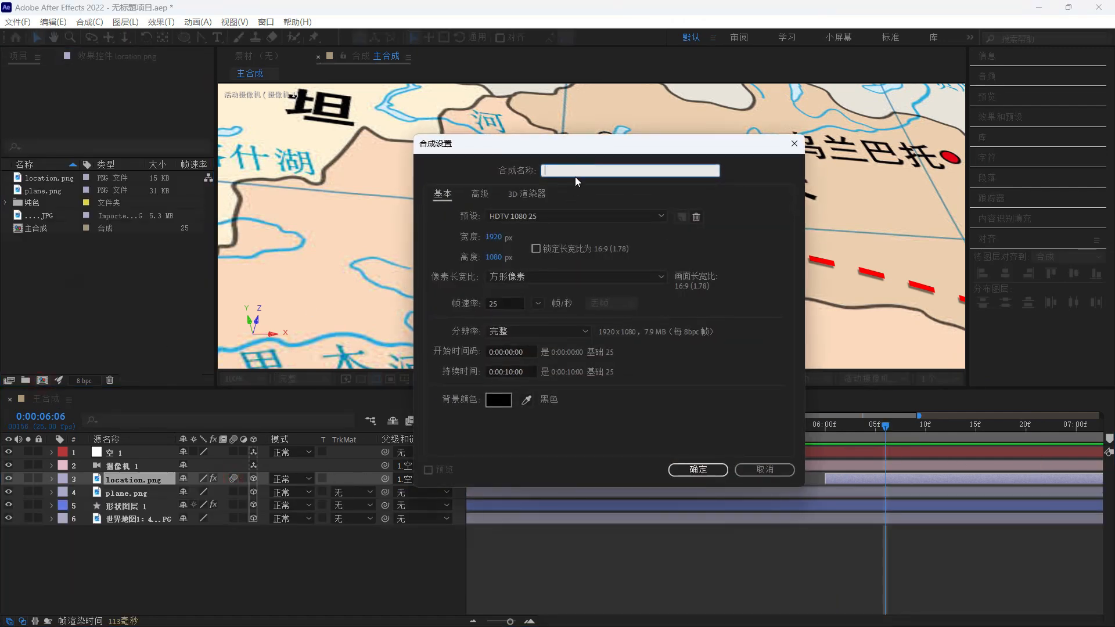
pyautogui.write('faguangdi')
pyautogui.press('space')
pyautogui.press('Tab')
pyautogui.write('500')
pyautogui.press('Tab')
pyautogui.write('500')
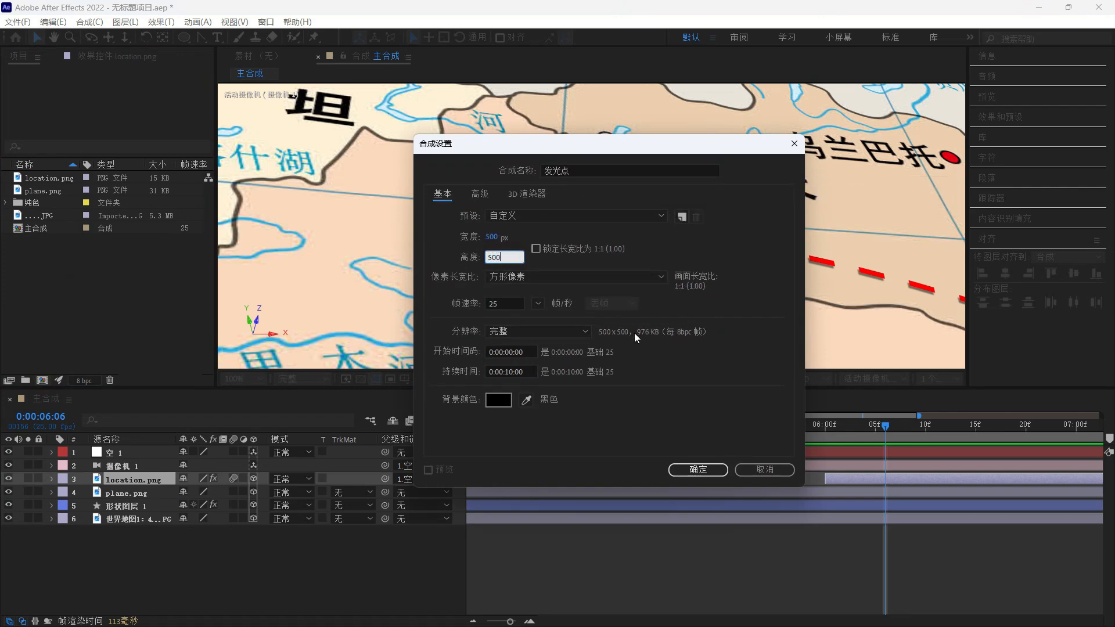
pyautogui.click(698, 469)
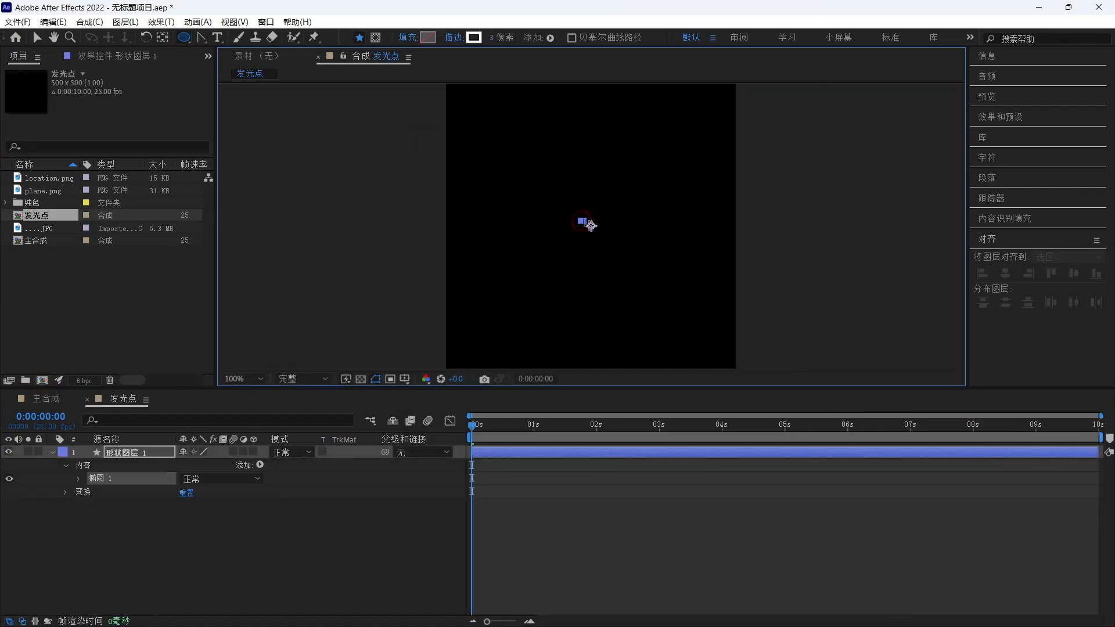
# - Draw a small circle in 发光点 and centre it horizontally and vertically in the composition
pyautogui.moveTo(587, 225); pyautogui.dragTo(592, 228)
pyautogui.press('v')
pyautogui.click(1006, 273)
pyautogui.click(1073, 273)
# - Give the circle layer two 发光 effects, the second with threshold 31.4%, radius 19 and intensity 1.7
pyautogui.click(132, 452)
pyautogui.hotkey('ctrl', 'space')
pyautogui.write('fa')
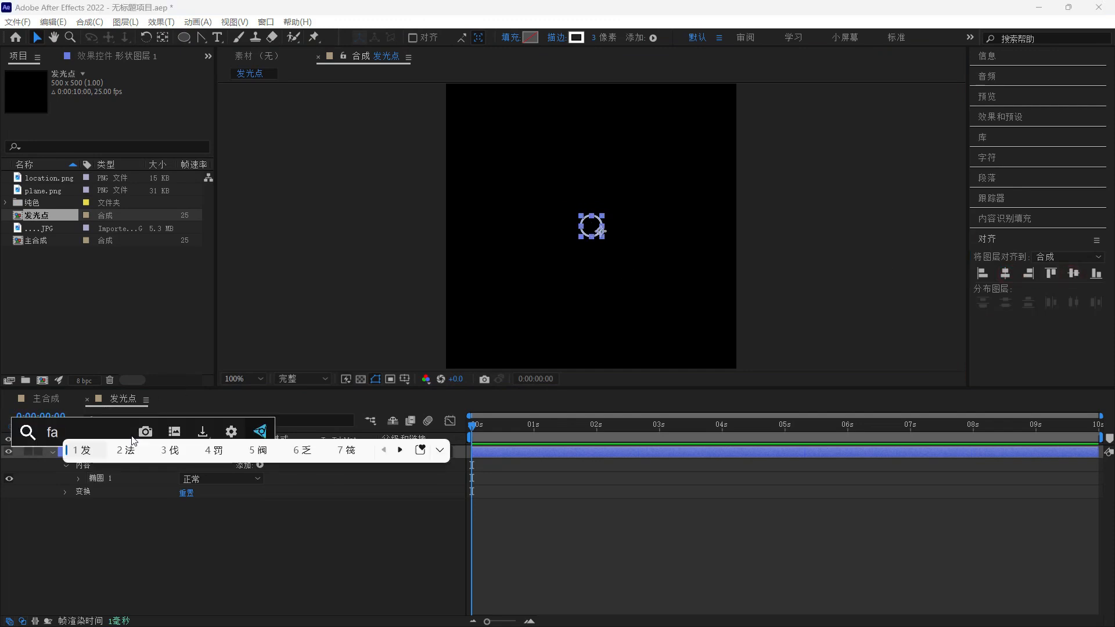
pyautogui.write('guang')
pyautogui.press('space')
pyautogui.press('Return')
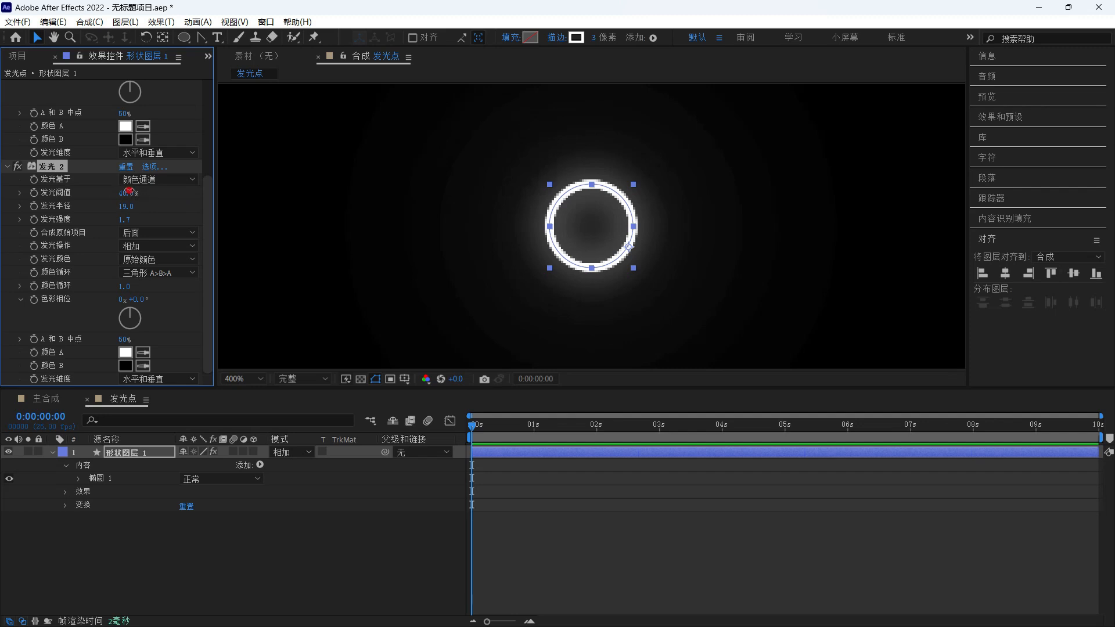
pyautogui.moveTo(129, 191); pyautogui.dragTo(119, 192)
pyautogui.scroll(3, 120, 135)
# - Make the circle layer flicker with the opacity expression wiggle(7,60) and preview it
pyautogui.click(100, 454)
pyautogui.press('t')
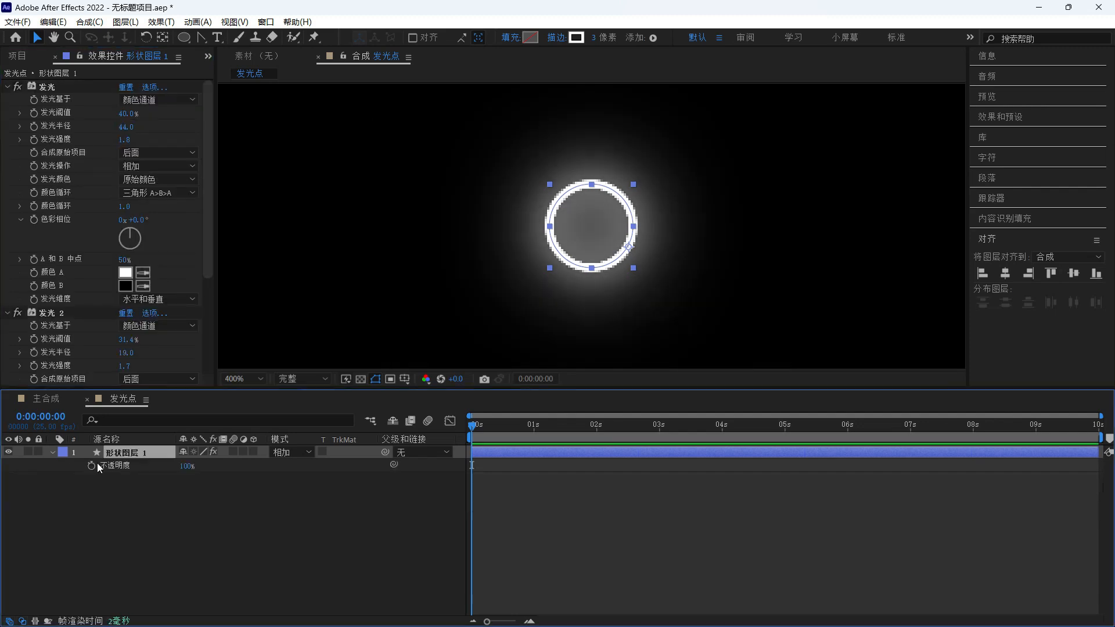
pyautogui.keyDown('alt'); pyautogui.click(92, 465); pyautogui.keyUp('alt')
pyautogui.write('wigg')
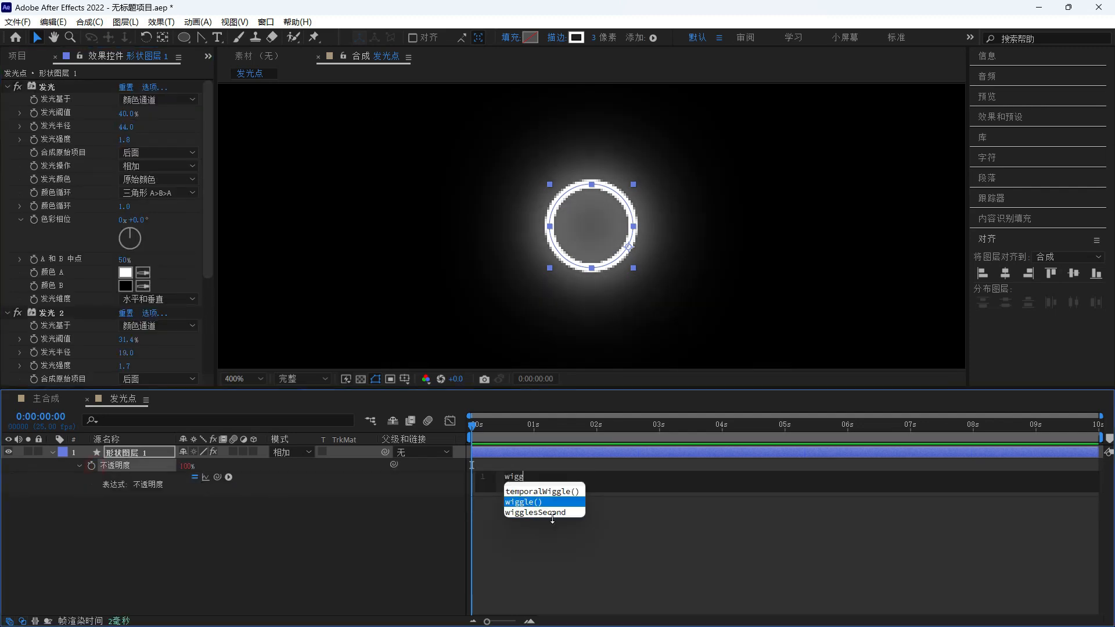
pyautogui.press('Return')
pyautogui.write('7,60')
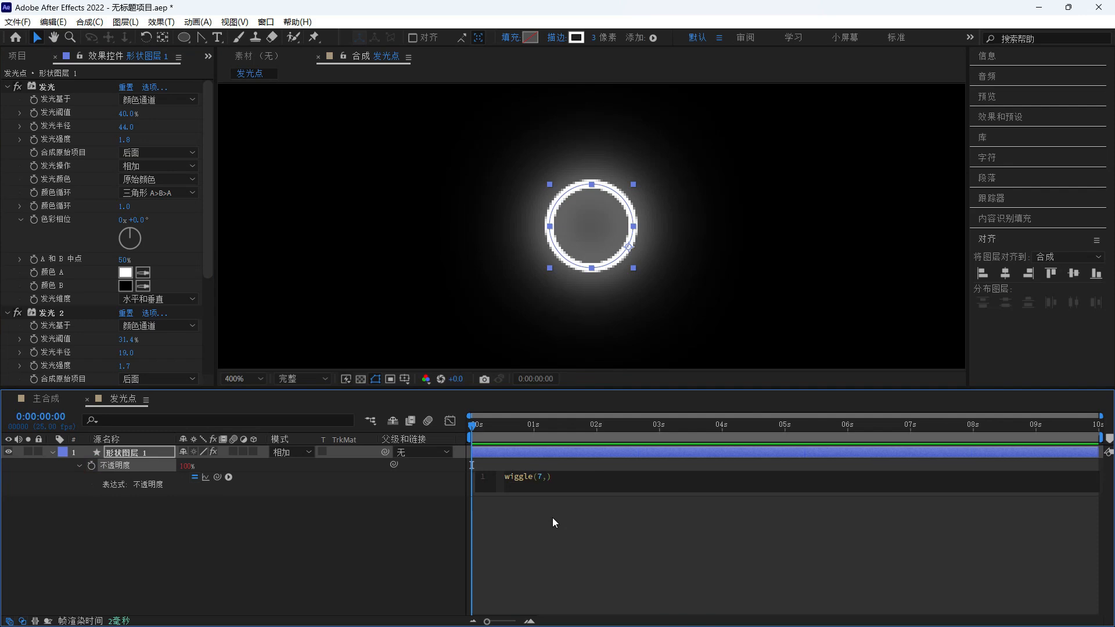
pyautogui.click(380, 496)
pyautogui.press('space')
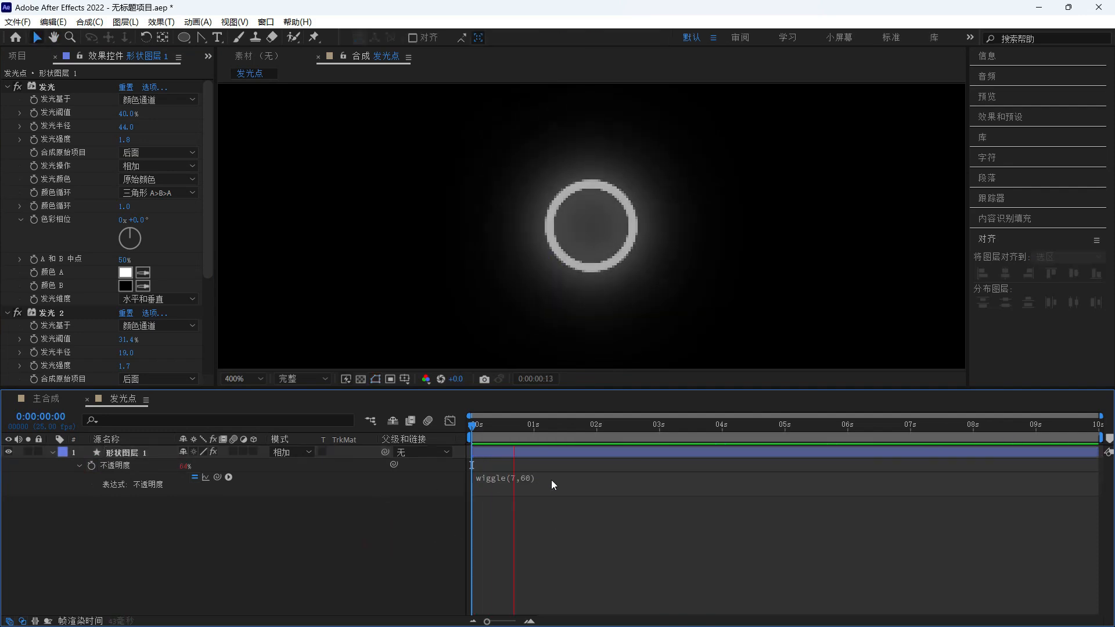
# - Add 发光点 to 主合成 below location.png as a 3D layer and place it on 乌鲁木齐 under the pin
pyautogui.click(50, 398)
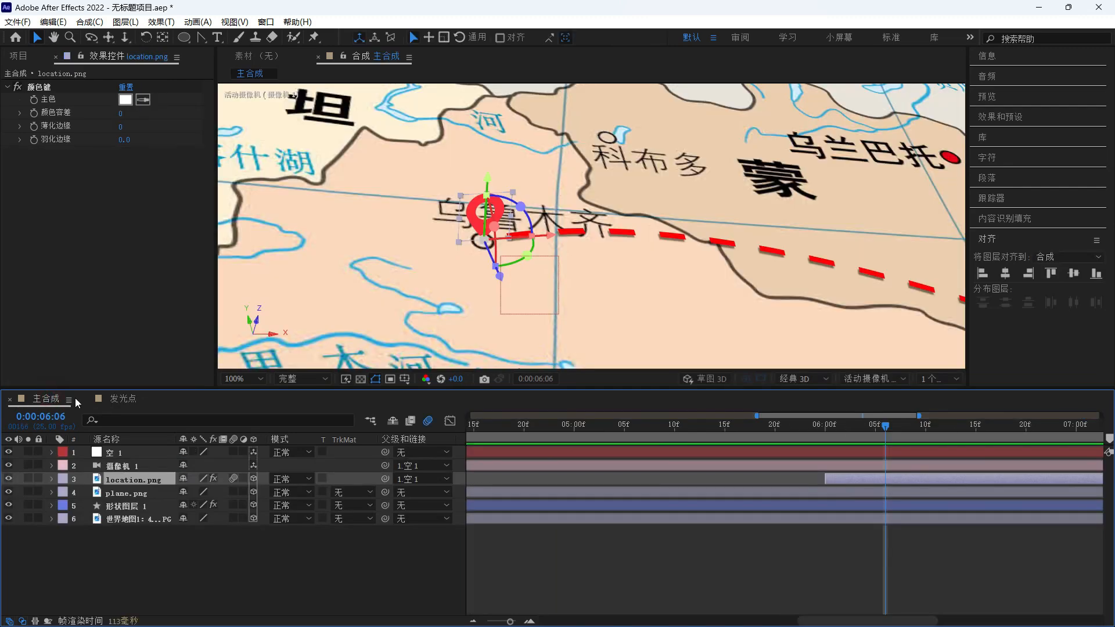
pyautogui.moveTo(123, 335); pyautogui.dragTo(142, 490)
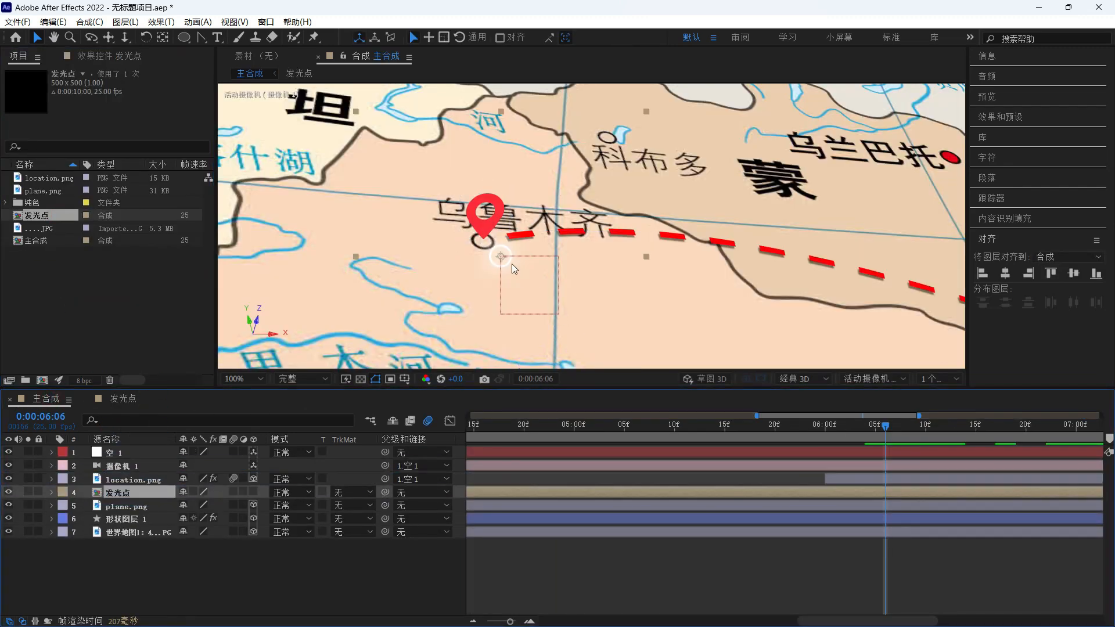
pyautogui.click(254, 493)
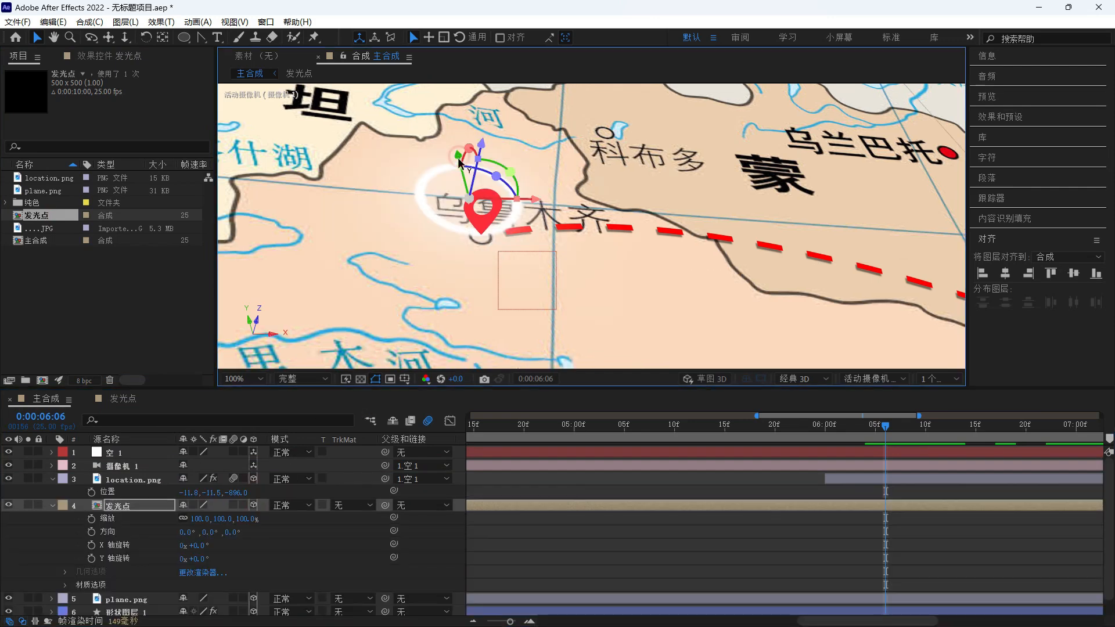
pyautogui.moveTo(459, 160); pyautogui.dragTo(468, 200)
# - Scale the 发光点 layer to 33% and make it start at 6 seconds along with location.png
pyautogui.moveTo(201, 519); pyautogui.dragTo(163, 532)
pyautogui.press(';')
pyautogui.moveTo(472, 505); pyautogui.dragTo(913, 507)
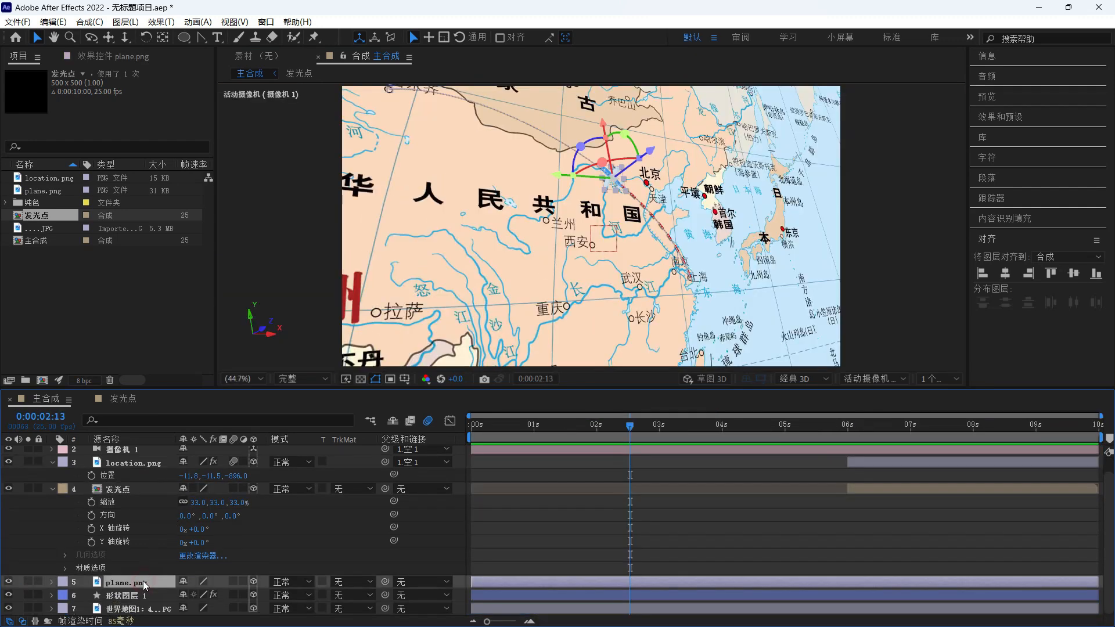
# - Apply the 投影 effect to plane.png with a direction of 198° and adjust the shadow's distance
pyautogui.hotkey('ctrl', 'space')
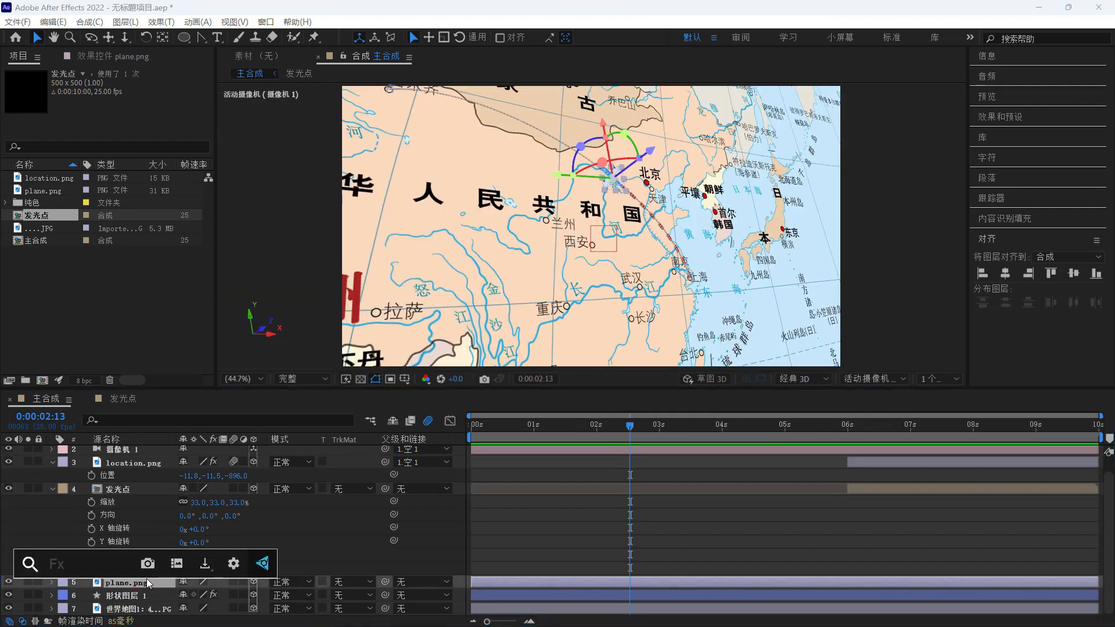
pyautogui.write('投影')
pyautogui.press('Return')
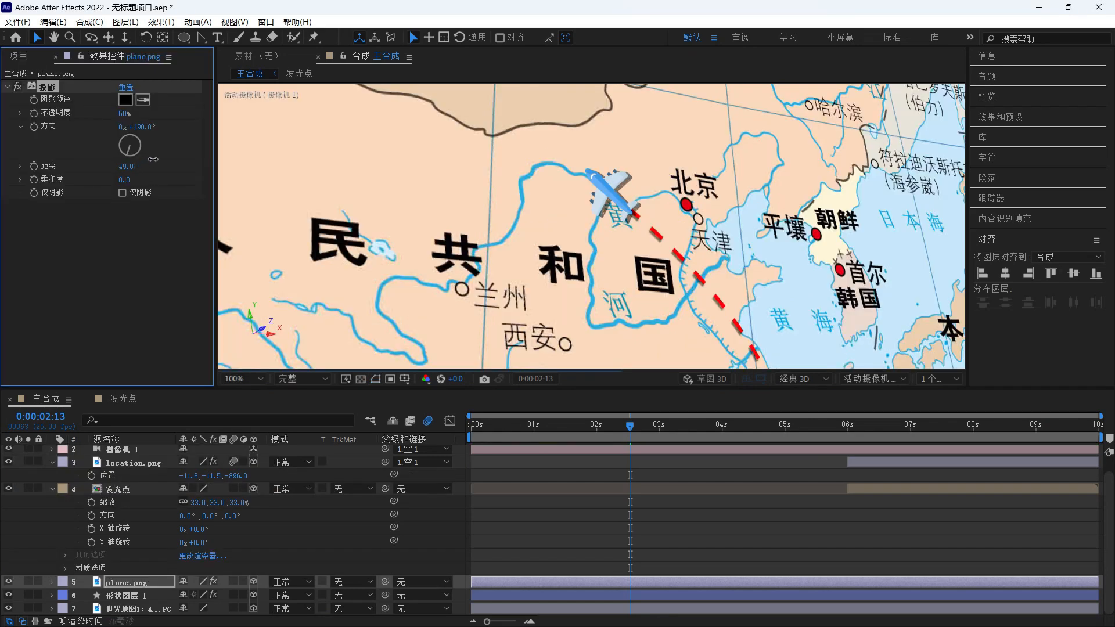
pyautogui.moveTo(152, 159); pyautogui.dragTo(136, 181)
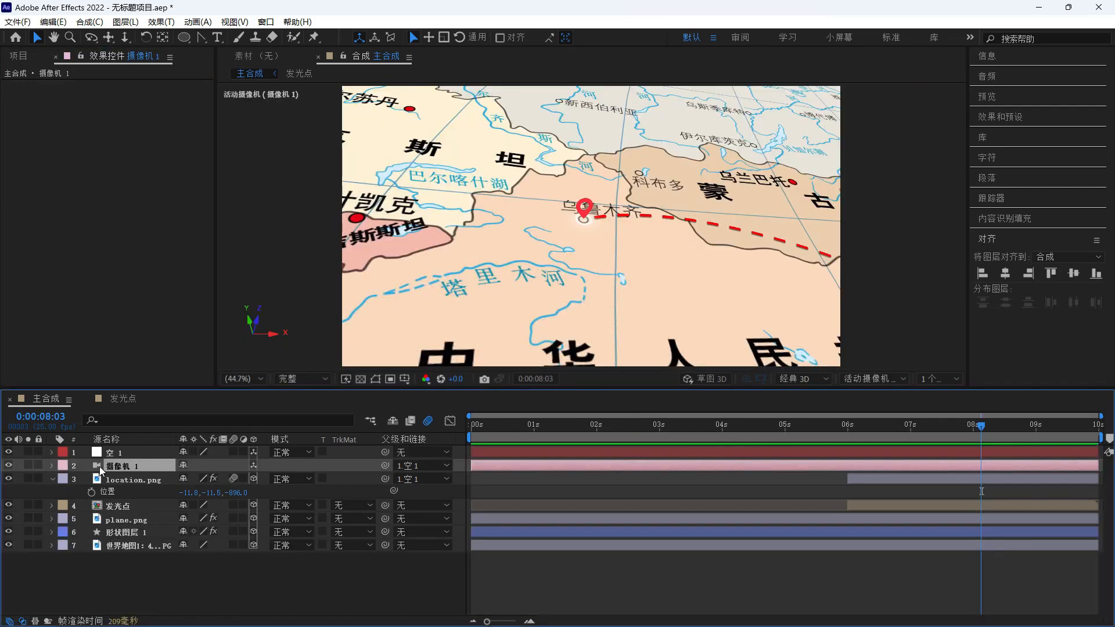
# - Turn on depth of field for 摄像机 1 and set its 光圈 to 300 pixels at the start of the composition
pyautogui.press('a')
pyautogui.press('a')
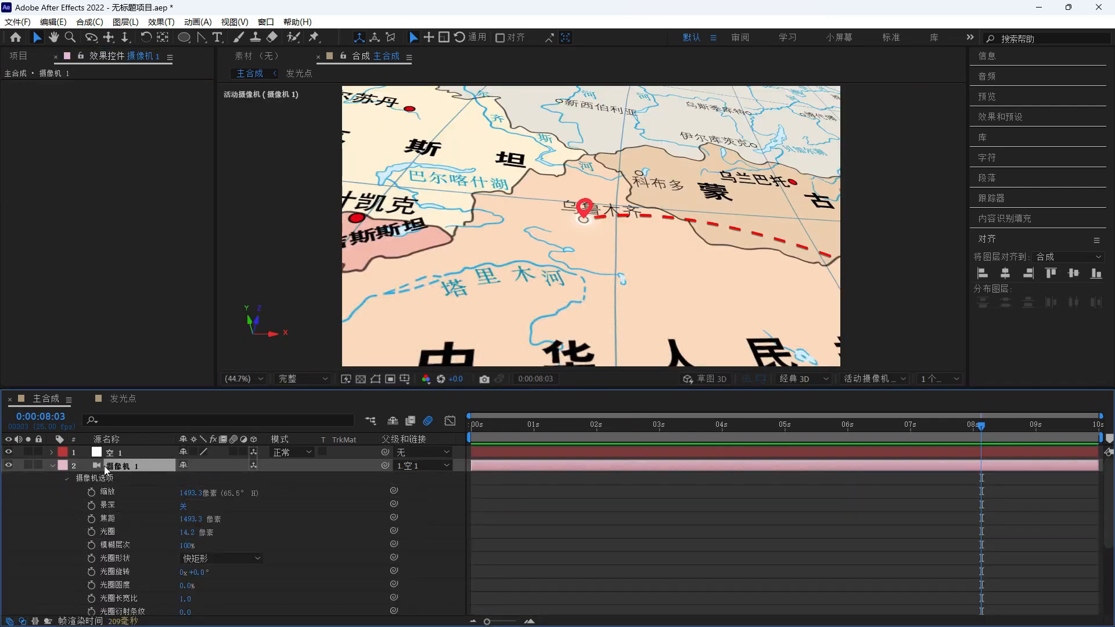
pyautogui.click(181, 506)
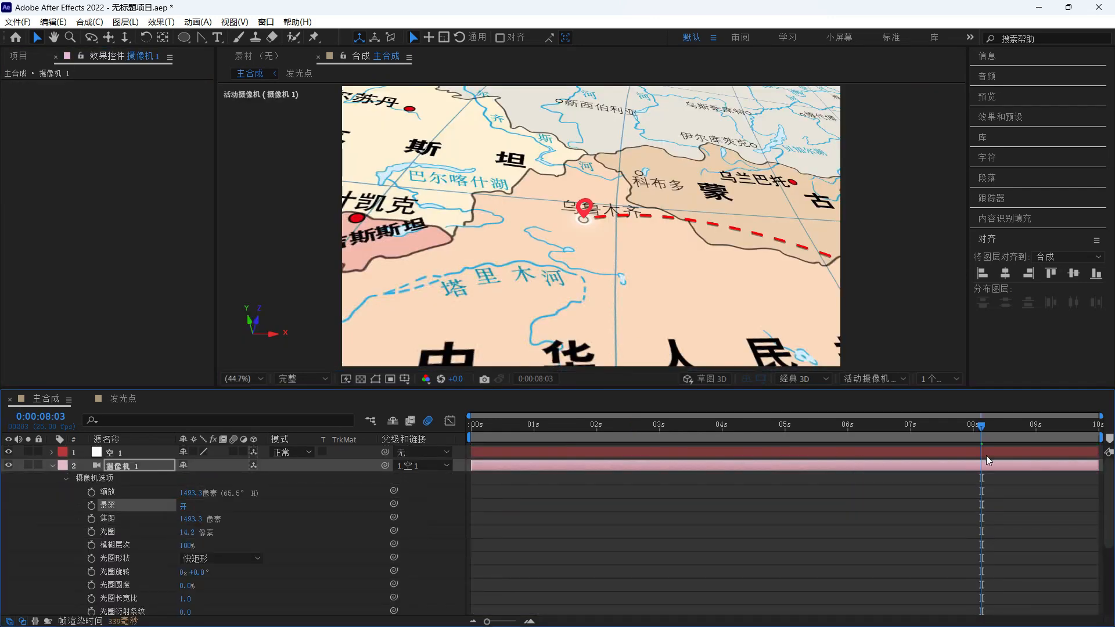
pyautogui.press('Home')
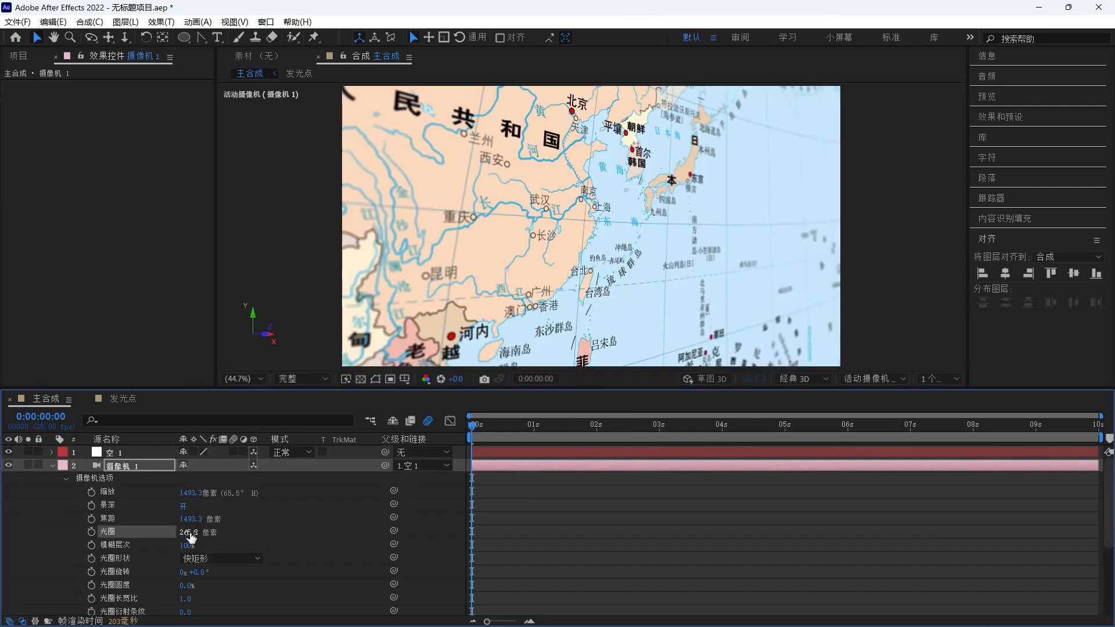
pyautogui.click(184, 532)
pyautogui.write('300')
pyautogui.click(276, 539)
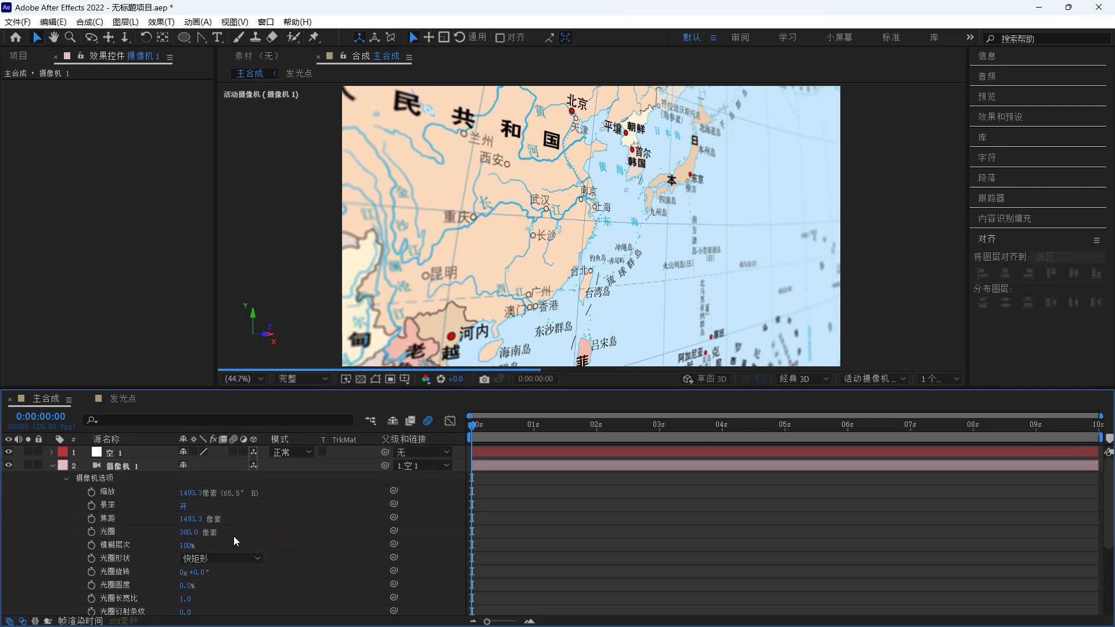
# - Keyframe the camera's 光圈 and 焦距 at the start with 焦距 at 1558.3 pixels, and readjust 焦距 at 6 seconds
pyautogui.click(92, 532)
pyautogui.click(91, 518)
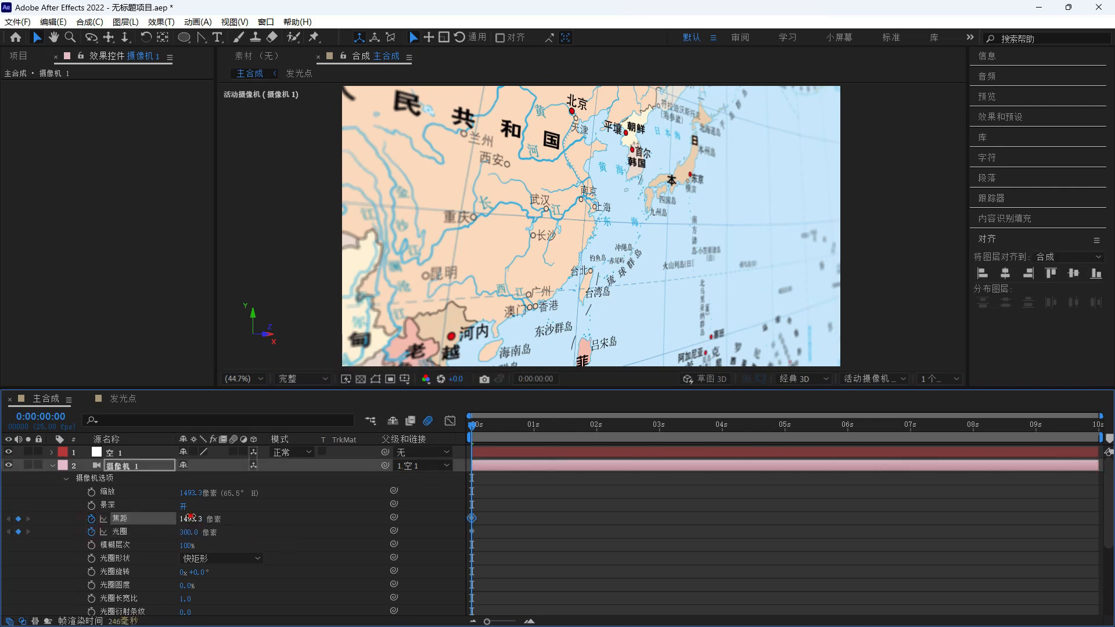
pyautogui.moveTo(290, 524); pyautogui.dragTo(341, 524)
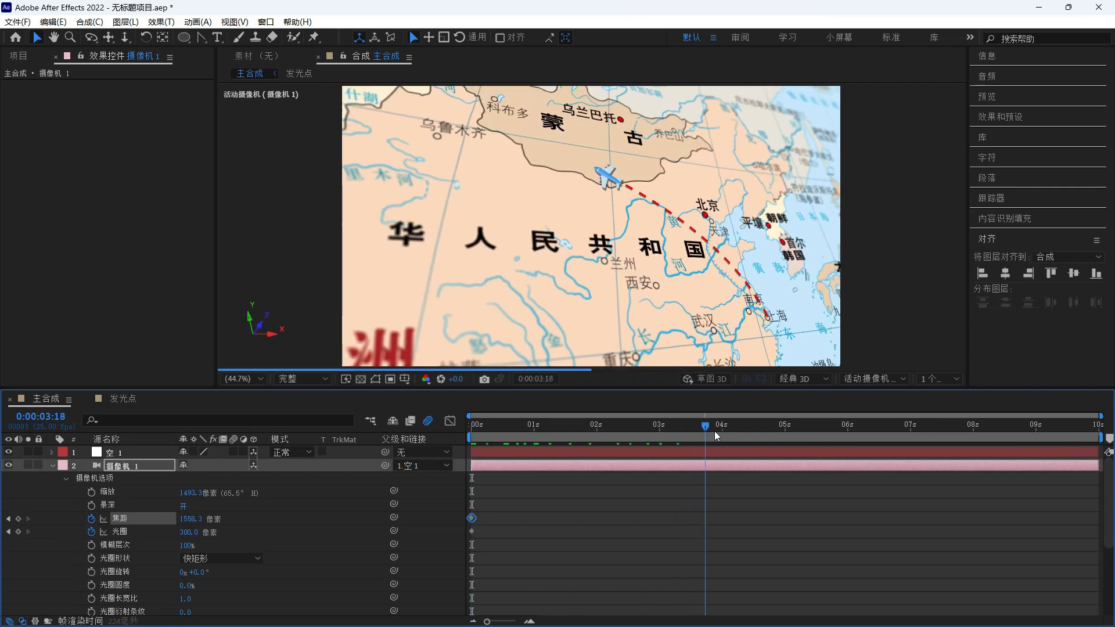
pyautogui.moveTo(716, 432); pyautogui.dragTo(847, 440)
pyautogui.moveTo(195, 526); pyautogui.dragTo(233, 519)
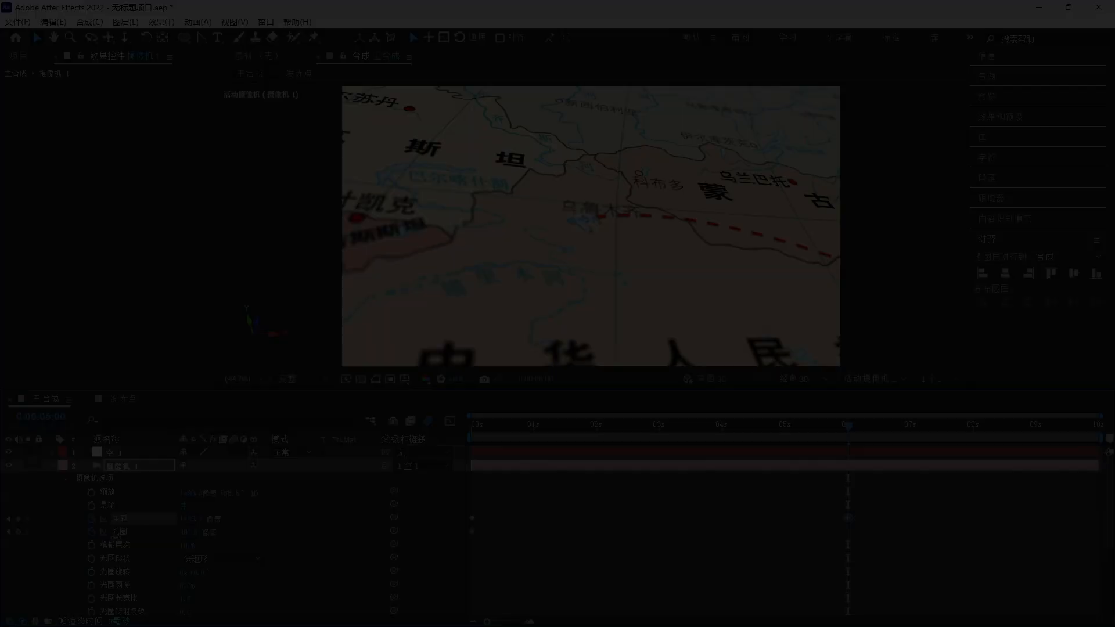